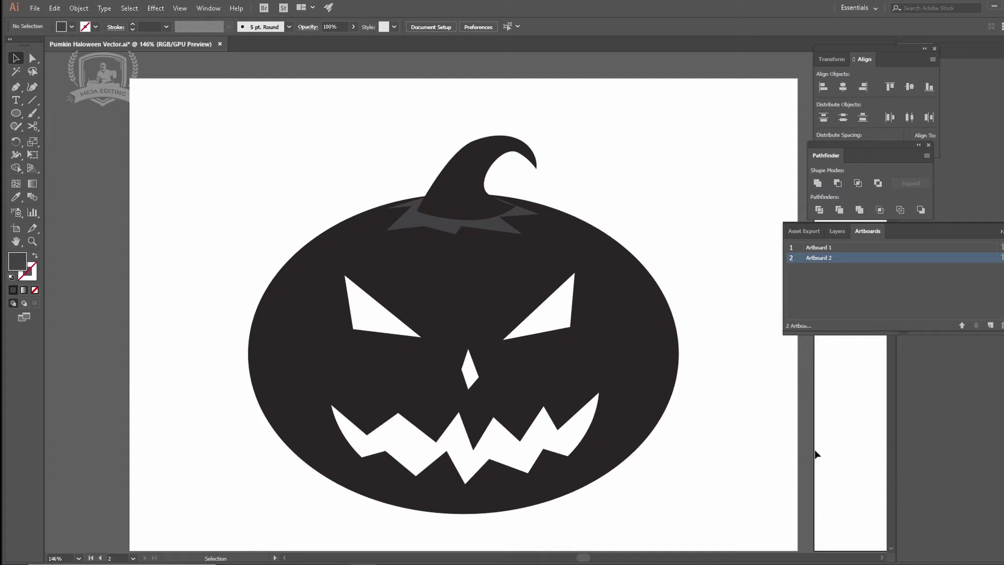
# - Pan the canvas left until the empty Artboard 2 fills the window
pyautogui.moveTo(835, 415); pyautogui.dragTo(198, 416)
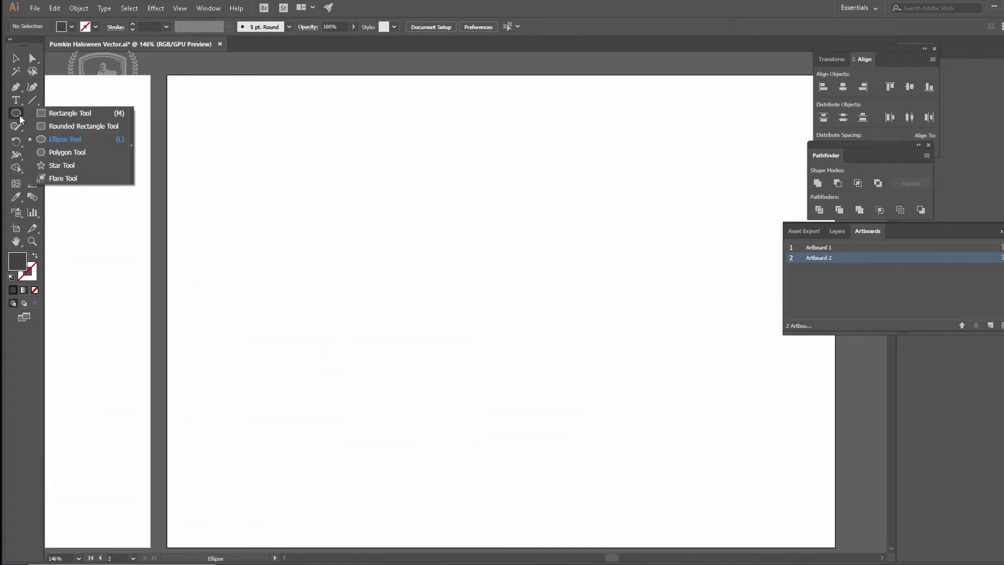
# - Draw a large ellipse and centre it horizontally and vertically on the artboard
pyautogui.moveTo(20, 120); pyautogui.dragTo(52, 131)
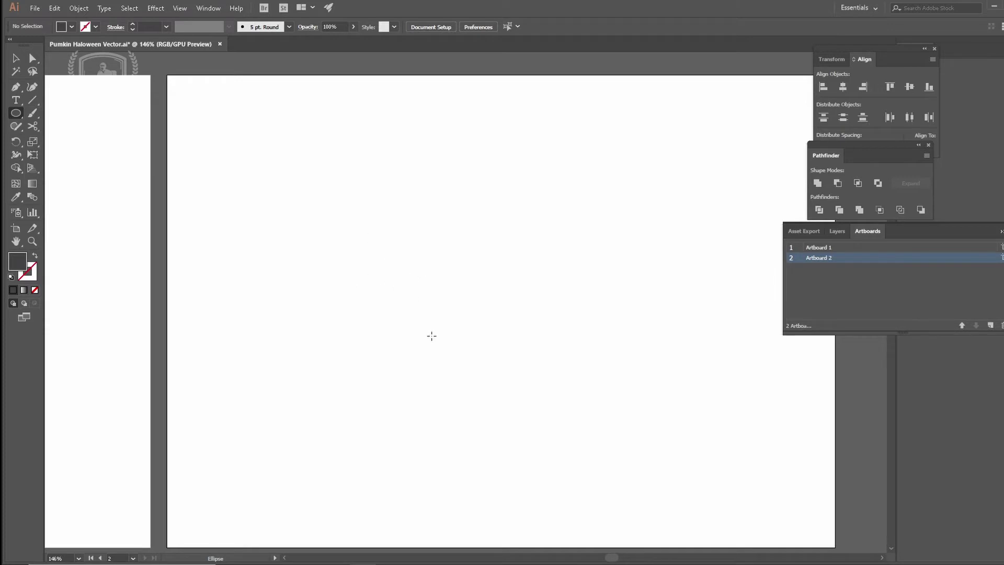
pyautogui.moveTo(340, 199)
pyautogui.mouseDown()
pyautogui.moveTo(783, 533)
pyautogui.moveTo(762, 520)
pyautogui.moveTo(760, 493)
pyautogui.moveTo(794, 540)
pyautogui.mouseUp()
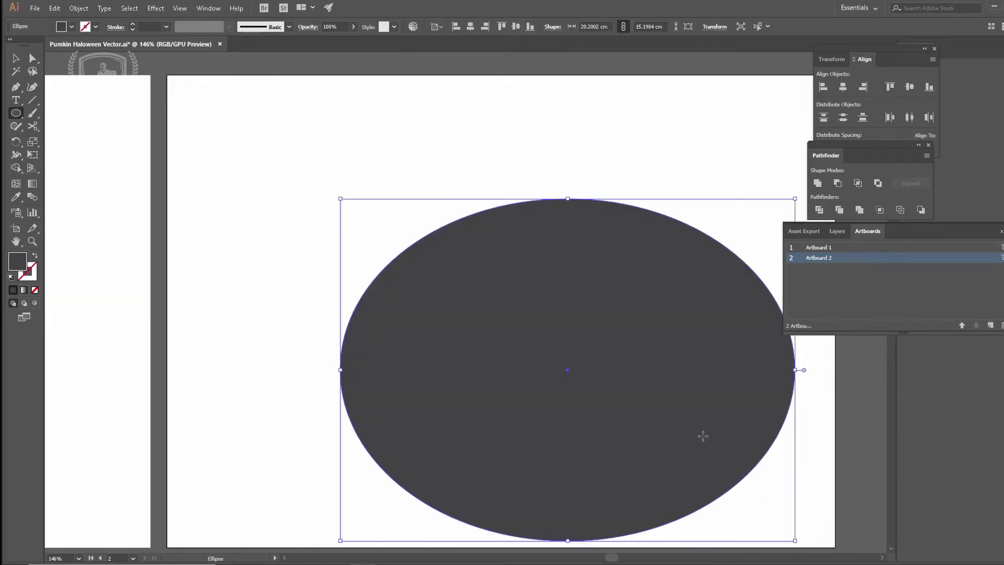
pyautogui.press('v')
pyautogui.moveTo(684, 432)
pyautogui.mouseDown()
pyautogui.moveTo(601, 376)
pyautogui.moveTo(627, 370)
pyautogui.moveTo(620, 364)
pyautogui.mouseUp()
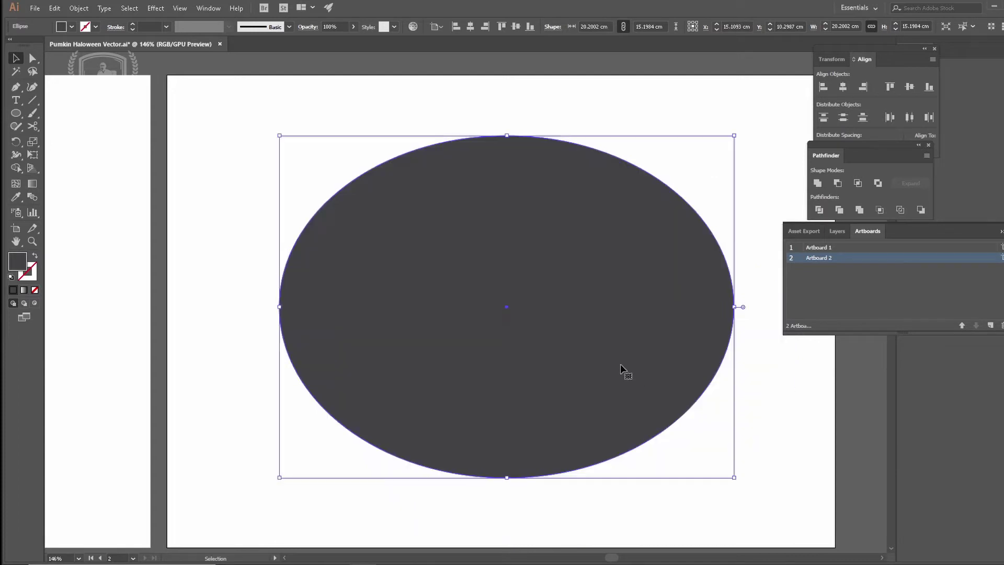
pyautogui.click(843, 86)
pyautogui.click(910, 86)
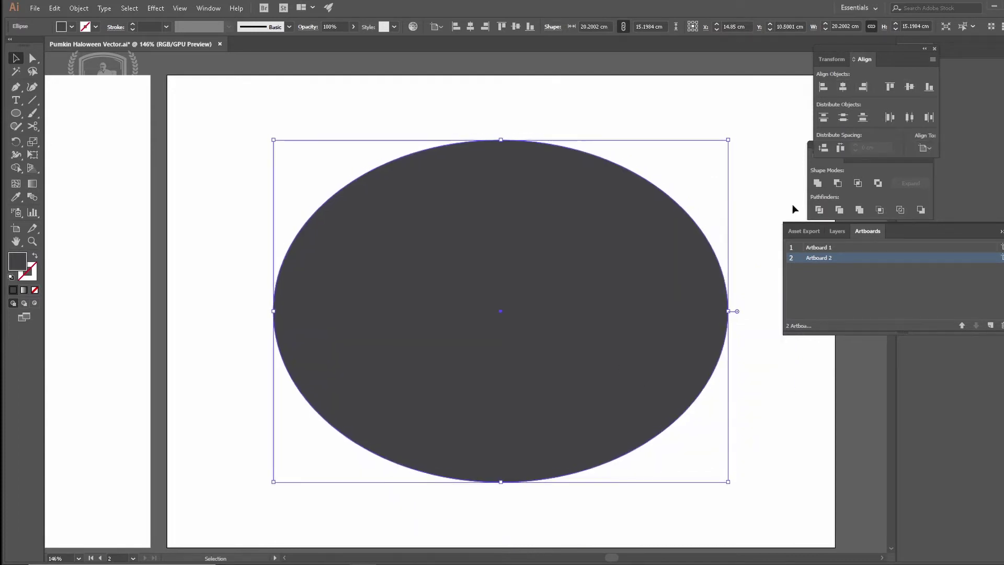
# - Fill the roughly 20.28 × 15.19 cm ellipse with a near-black swatch
pyautogui.click(248, 131)
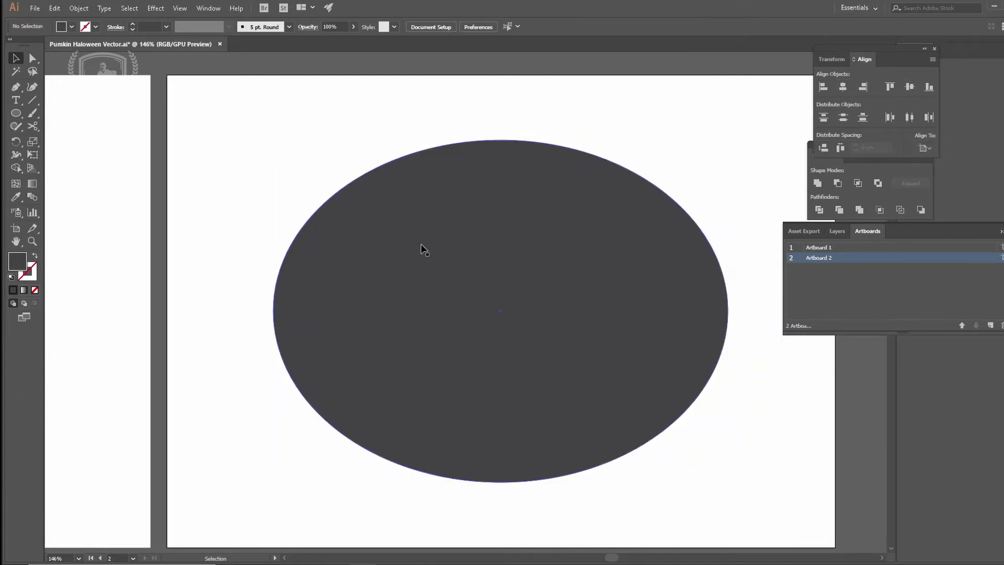
pyautogui.click(422, 246)
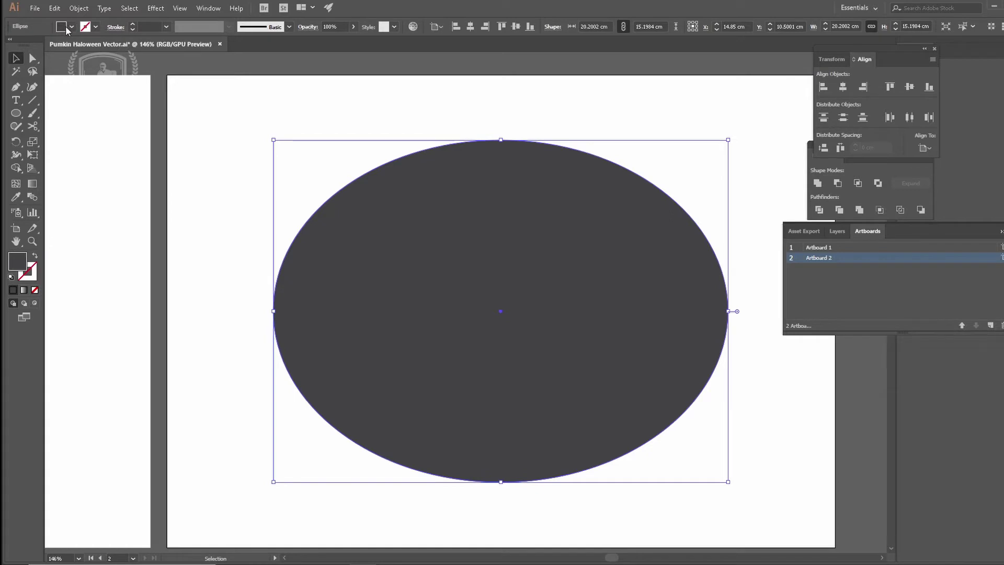
pyautogui.click(66, 29)
pyautogui.click(17, 76)
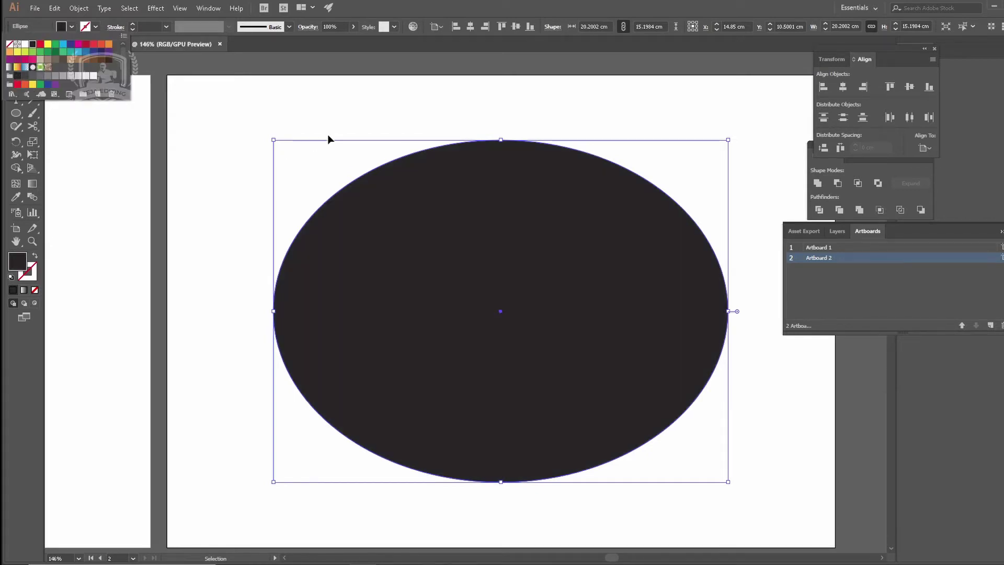
pyautogui.press('a')
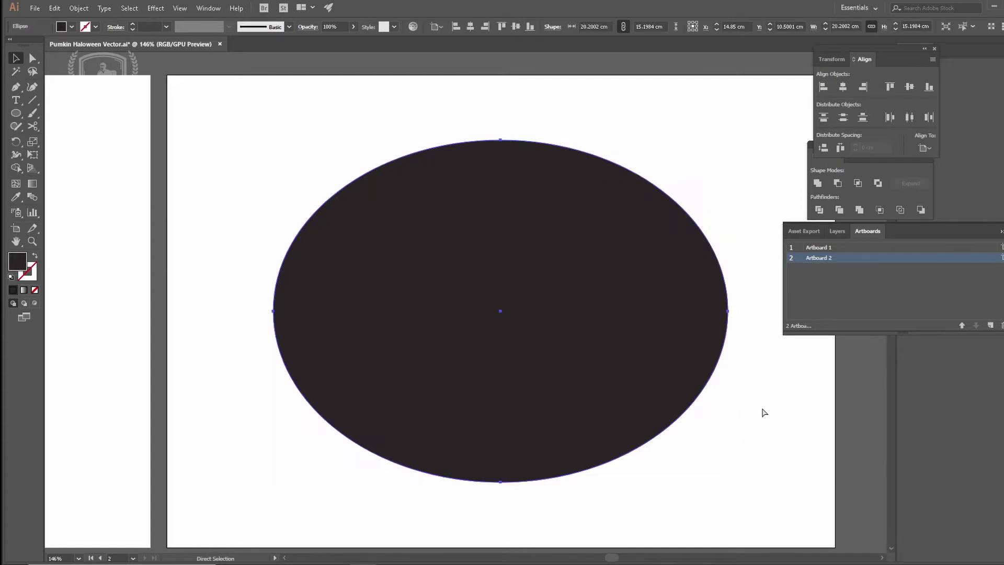
pyautogui.press('v')
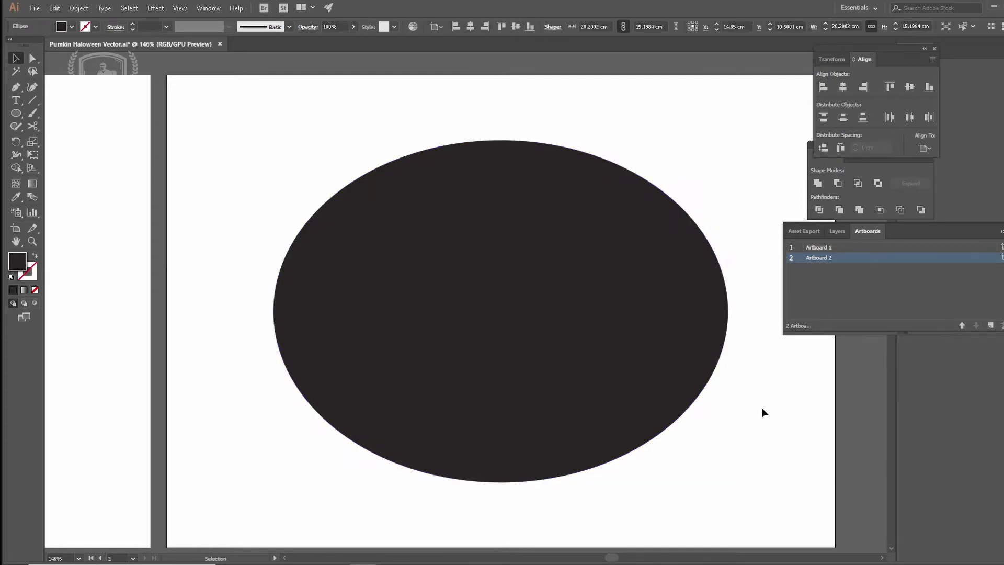
pyautogui.press('a')
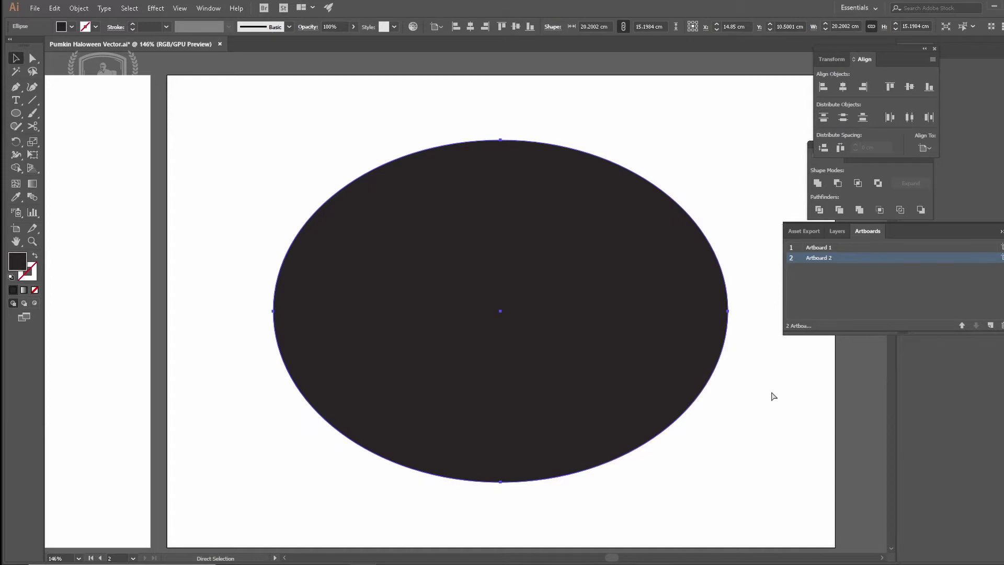
pyautogui.click(772, 391)
pyautogui.press('v')
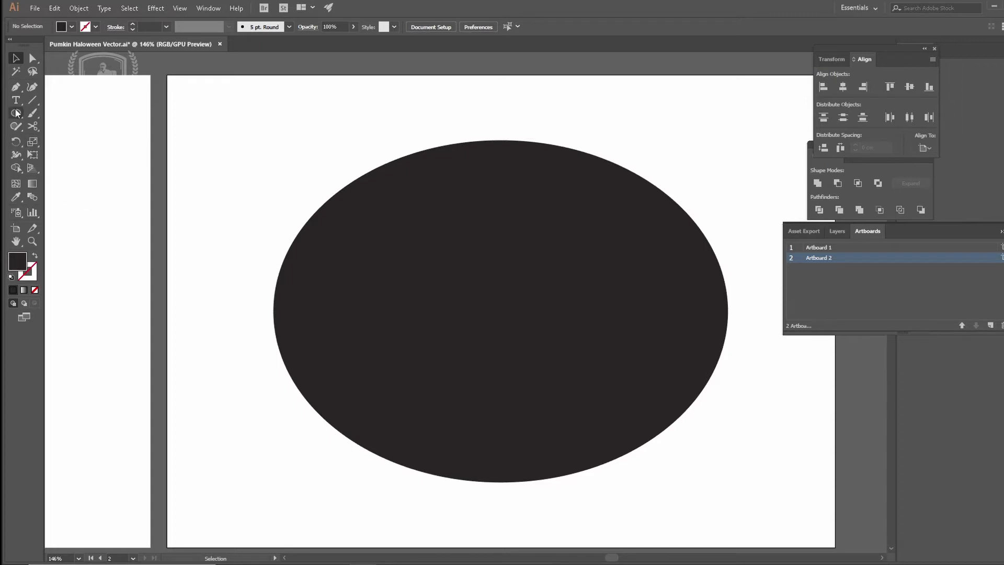
pyautogui.click(17, 113)
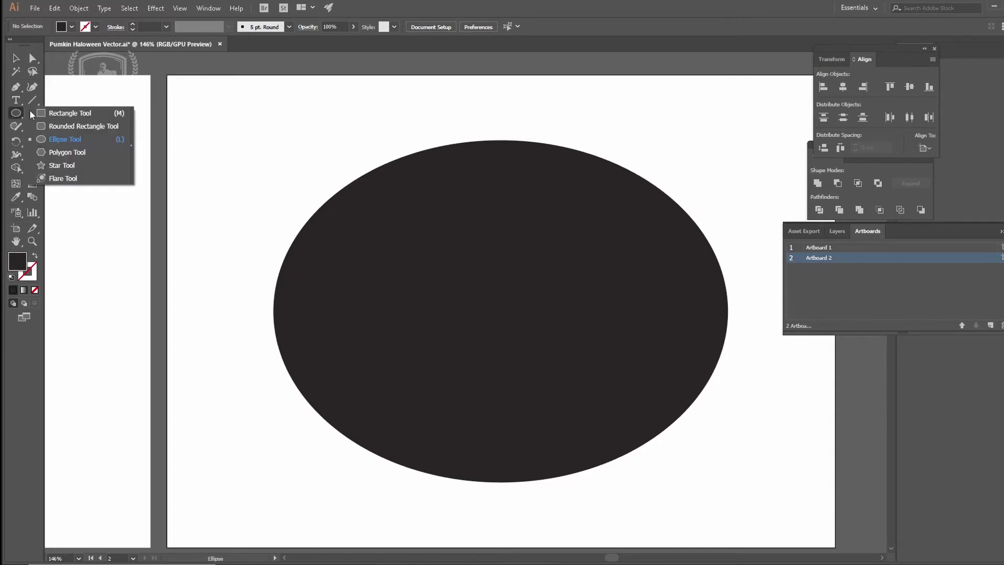
# - Draw a triangle eye with the Pen tool on the ellipse's right half
pyautogui.click(66, 114)
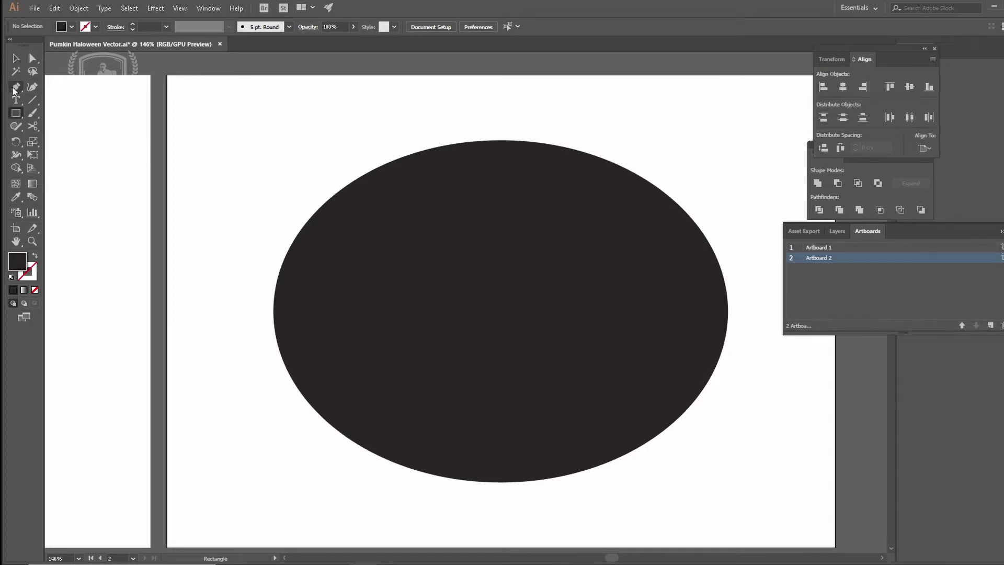
pyautogui.click(536, 263)
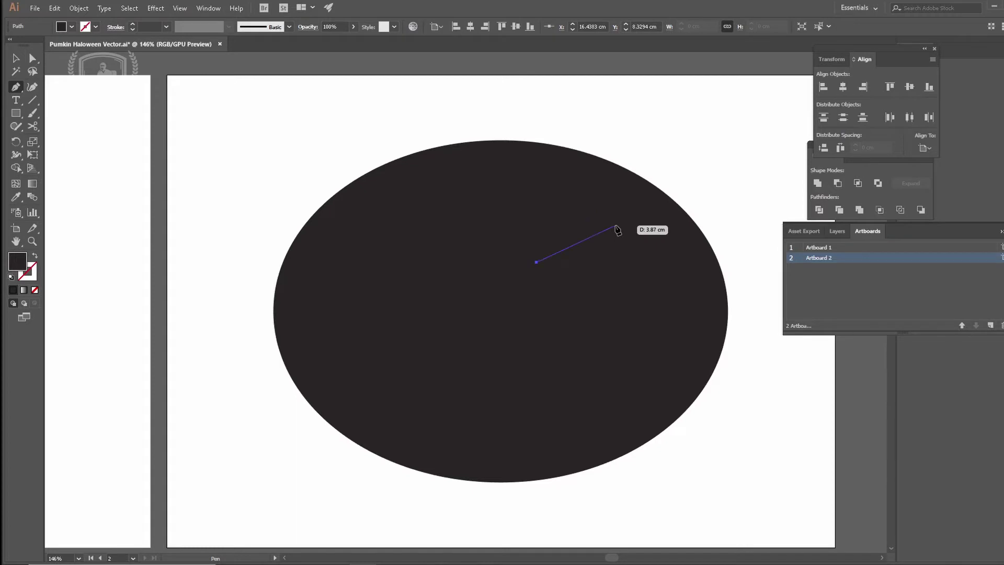
pyautogui.click(627, 217)
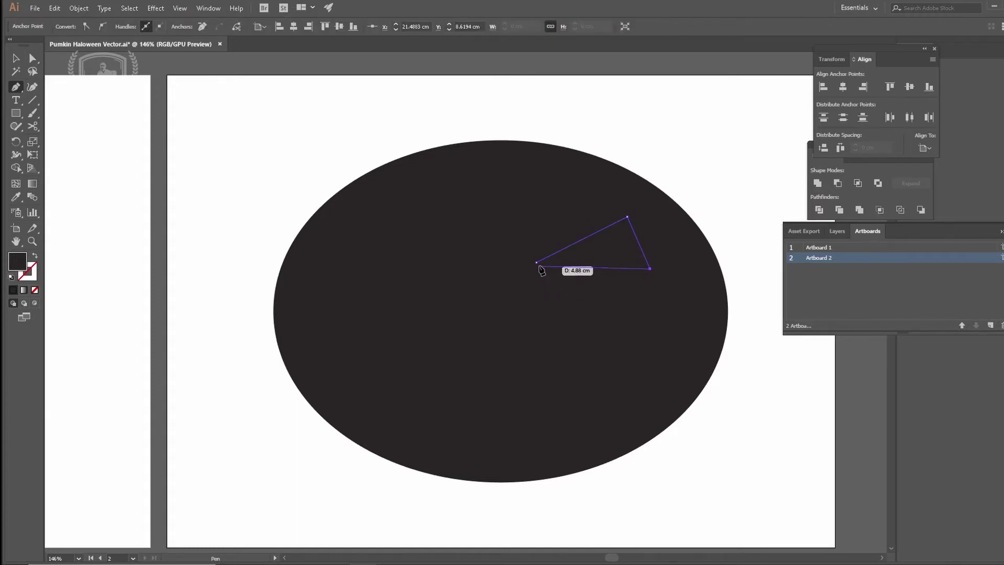
pyautogui.press('a')
pyautogui.moveTo(650, 269)
pyautogui.mouseDown()
pyautogui.moveTo(604, 272)
pyautogui.moveTo(619, 299)
pyautogui.mouseUp()
pyautogui.press('v')
pyautogui.click(661, 325)
pyautogui.press('a')
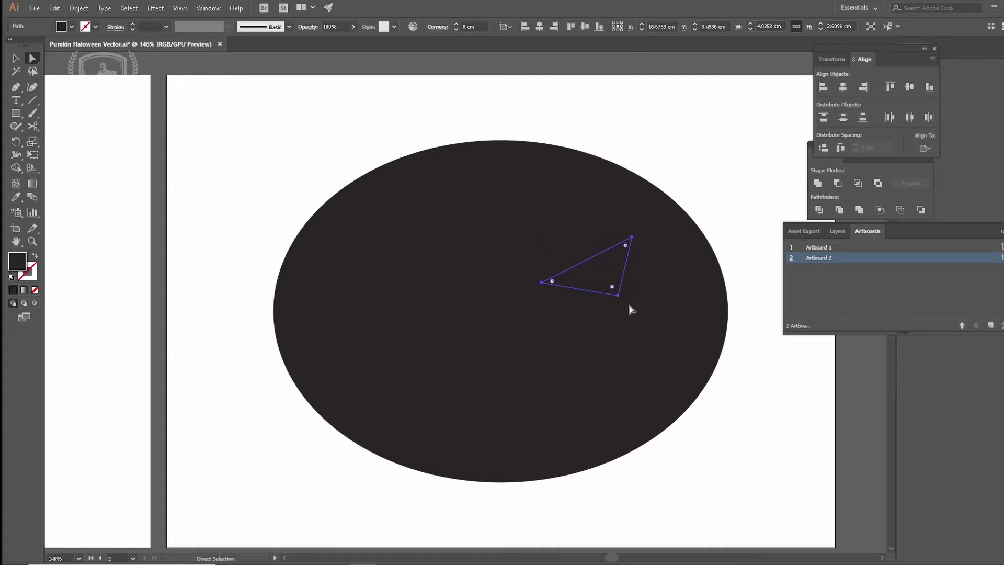
# - Fill the triangle with white using the Eyedropper
pyautogui.press('i')
pyautogui.click(734, 382)
pyautogui.press('v')
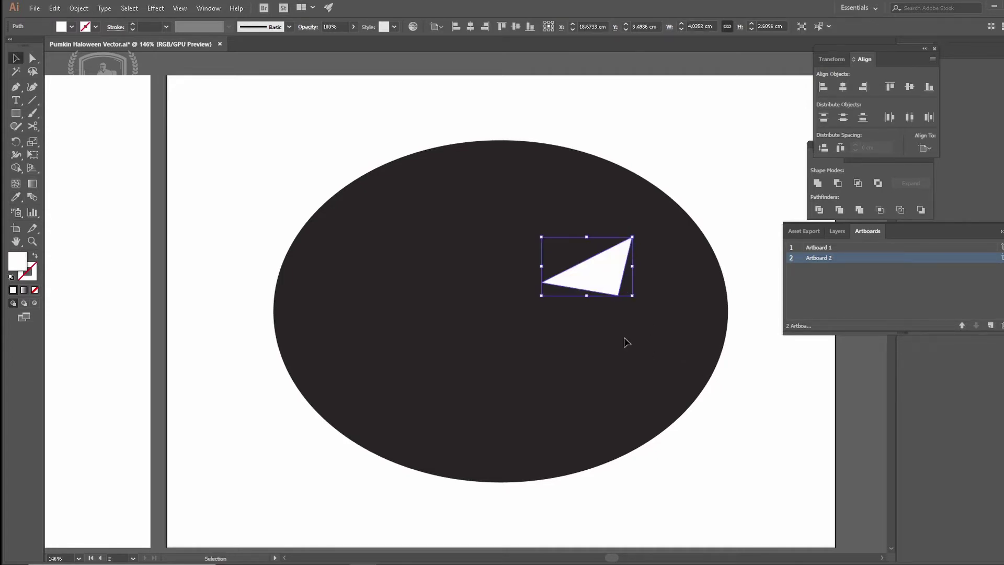
pyautogui.click(715, 390)
pyautogui.click(616, 285)
# - Reshape the triangle's corners to widen the eye, then nudge it upward
pyautogui.press('a')
pyautogui.moveTo(618, 297); pyautogui.dragTo(625, 283)
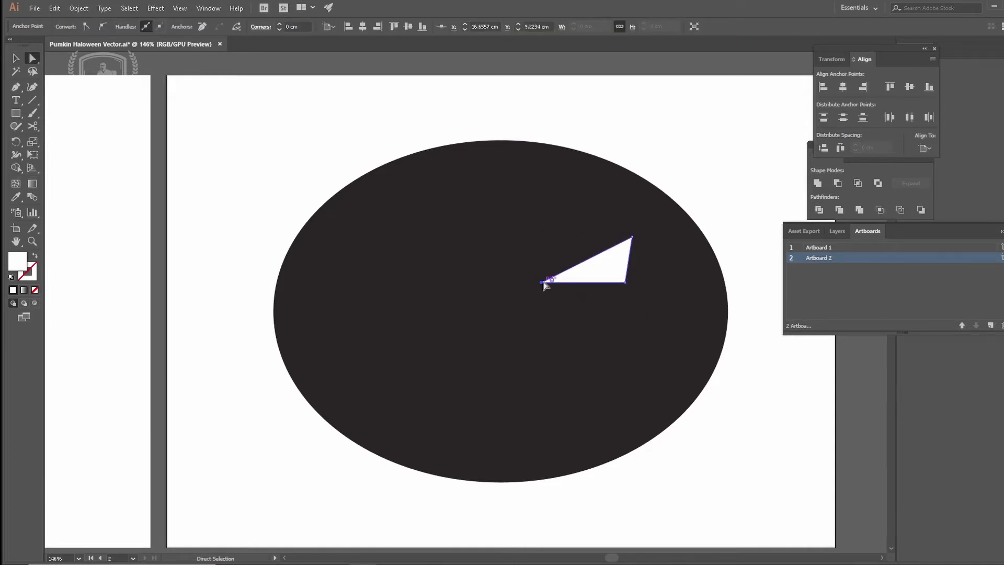
pyautogui.moveTo(545, 285)
pyautogui.mouseDown()
pyautogui.moveTo(552, 307)
pyautogui.moveTo(548, 290)
pyautogui.moveTo(547, 300)
pyautogui.mouseUp()
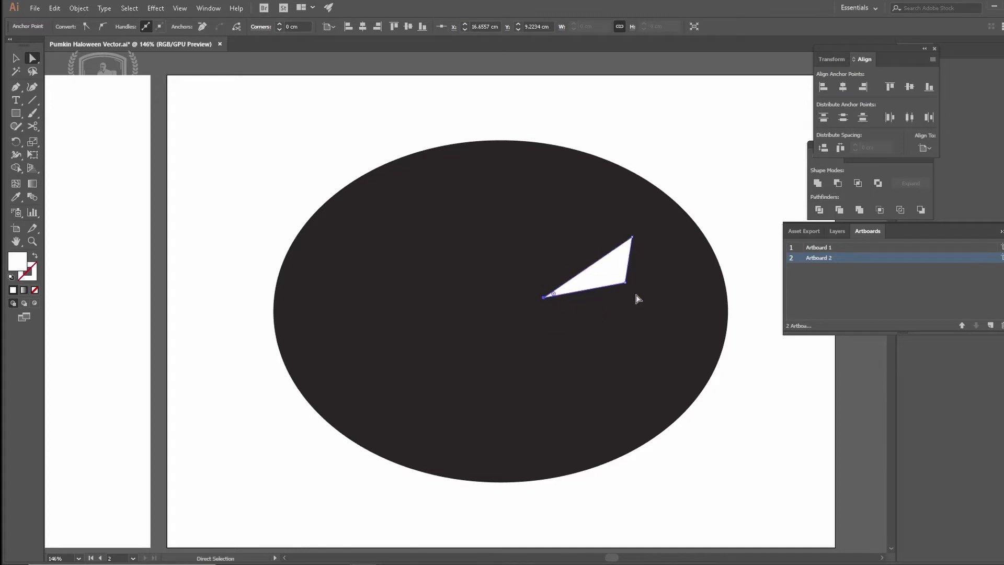
pyautogui.moveTo(626, 283); pyautogui.dragTo(647, 291)
pyautogui.click(769, 386)
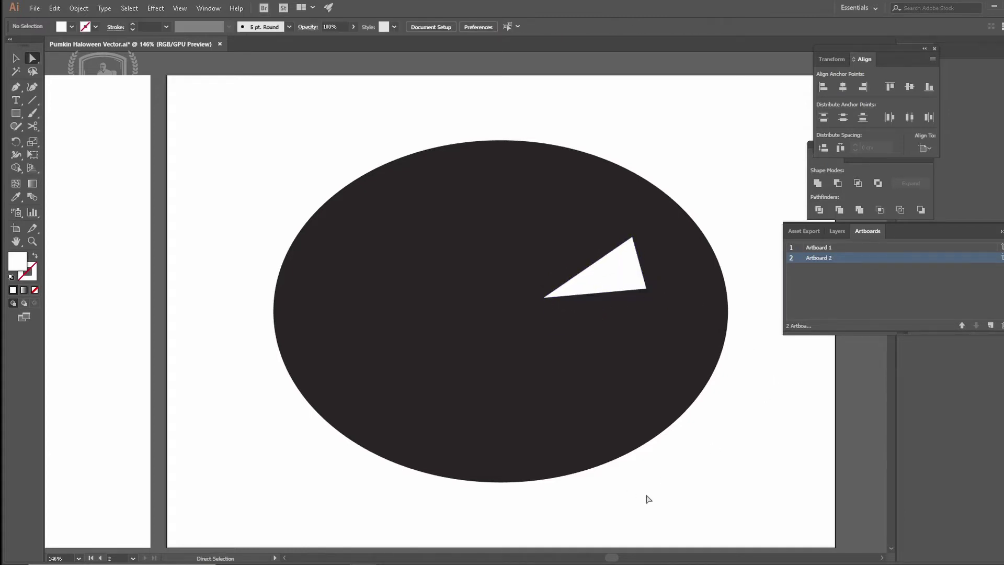
pyautogui.click(600, 281)
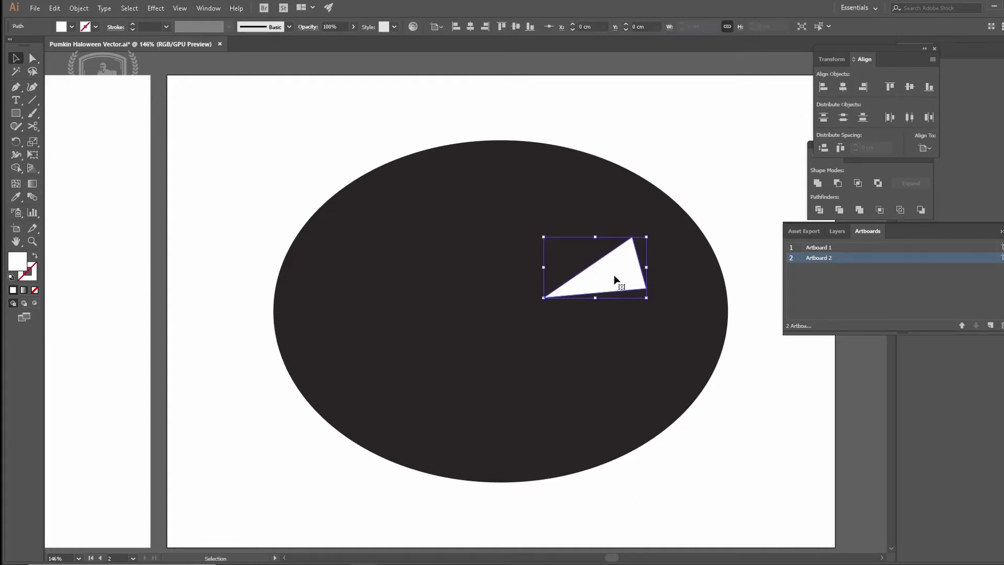
pyautogui.moveTo(612, 279); pyautogui.dragTo(605, 265)
pyautogui.click(724, 417)
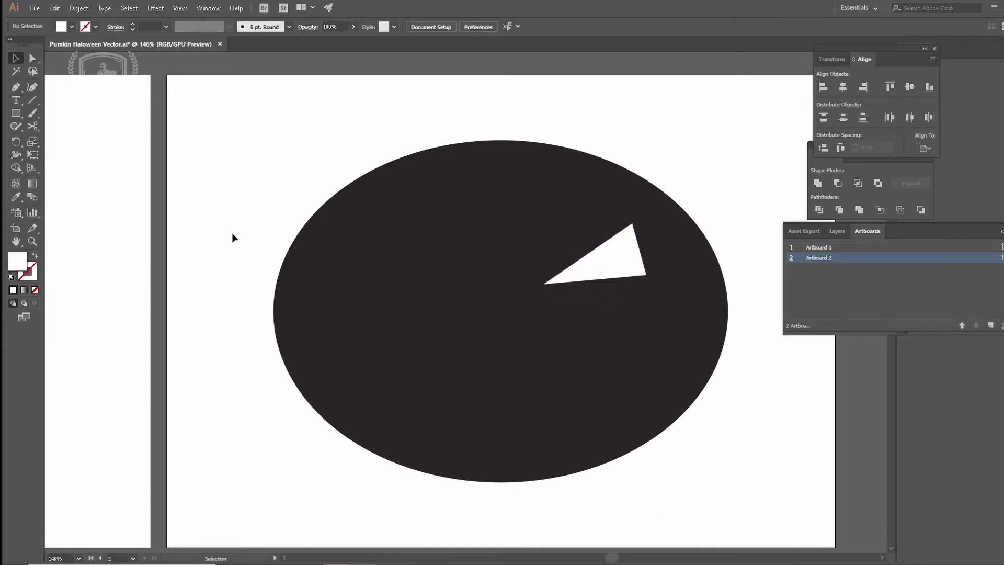
pyautogui.moveTo(478, 367); pyautogui.dragTo(496, 357)
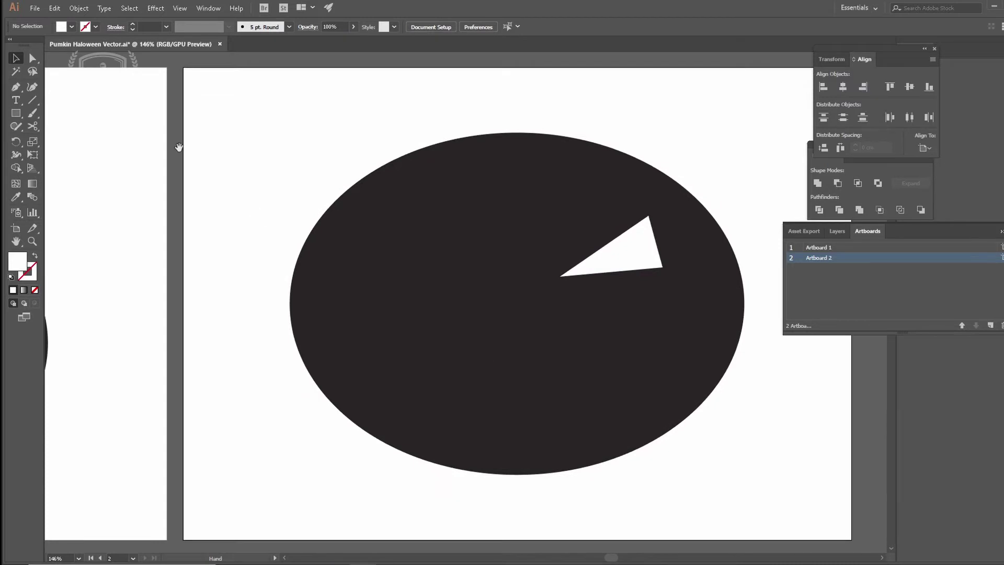
# - Draw a second wide ellipse over the lower body, resize it, and fill it white
pyautogui.click(17, 115)
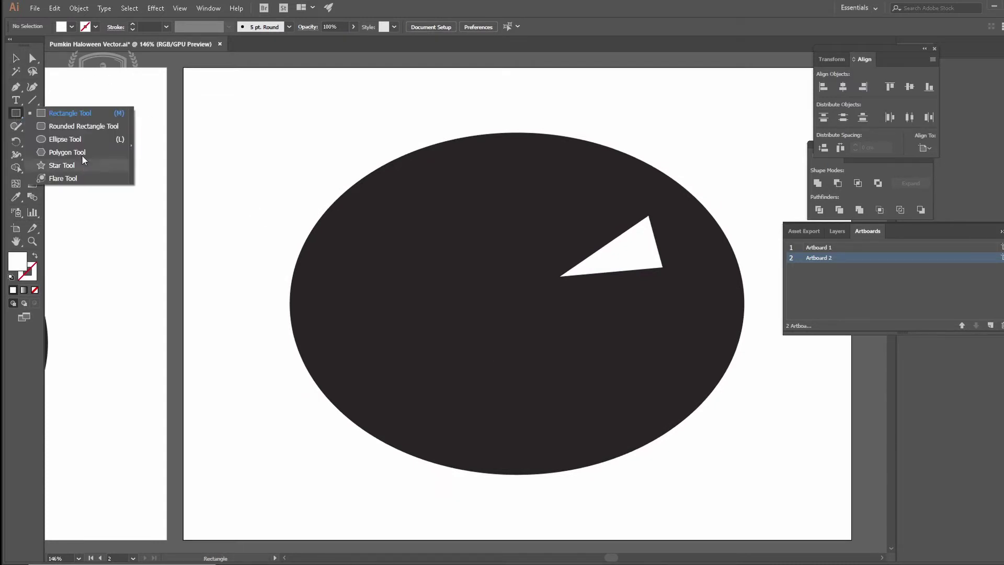
pyautogui.click(64, 138)
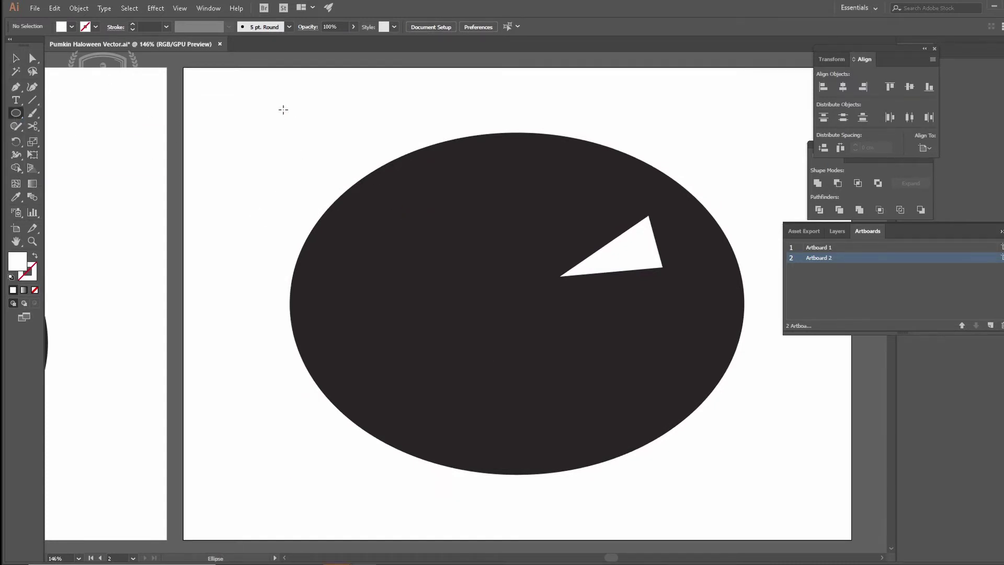
pyautogui.moveTo(284, 110); pyautogui.dragTo(749, 379)
pyautogui.press('i')
pyautogui.click(637, 411)
pyautogui.press('v')
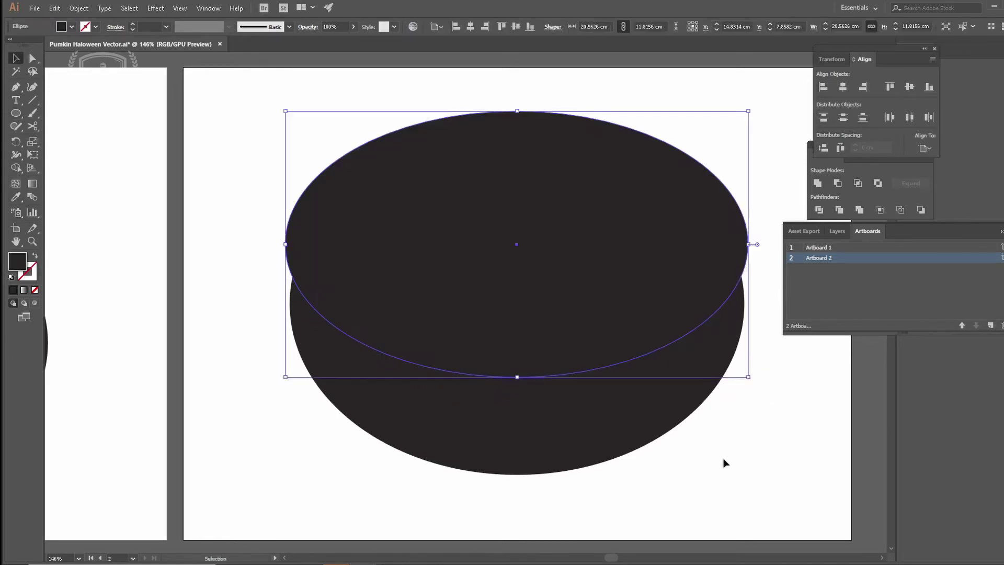
pyautogui.moveTo(499, 310); pyautogui.dragTo(504, 375)
pyautogui.moveTo(753, 308); pyautogui.dragTo(713, 307)
pyautogui.moveTo(521, 197); pyautogui.dragTo(513, 117)
pyautogui.press('p')
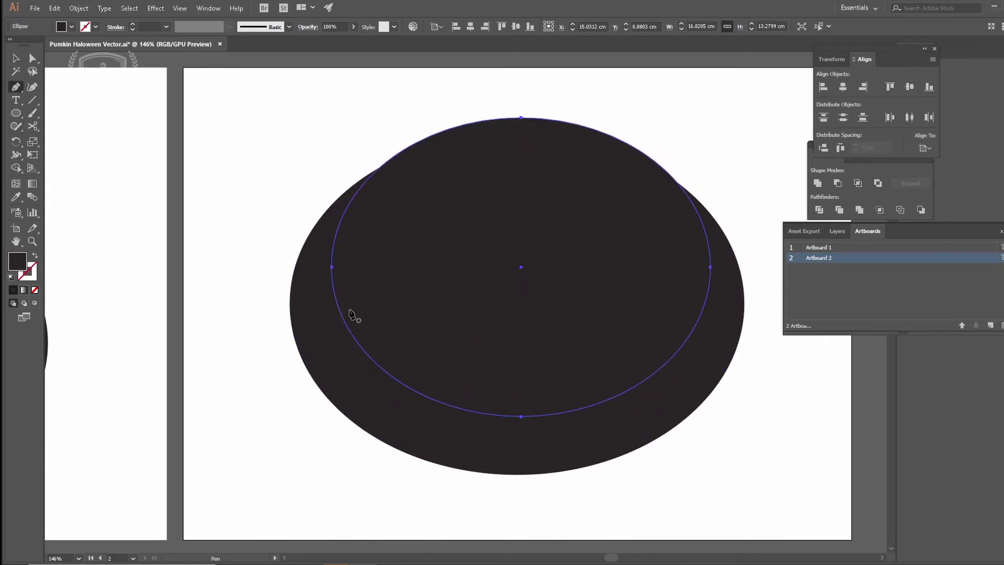
pyautogui.press('i')
pyautogui.click(697, 439)
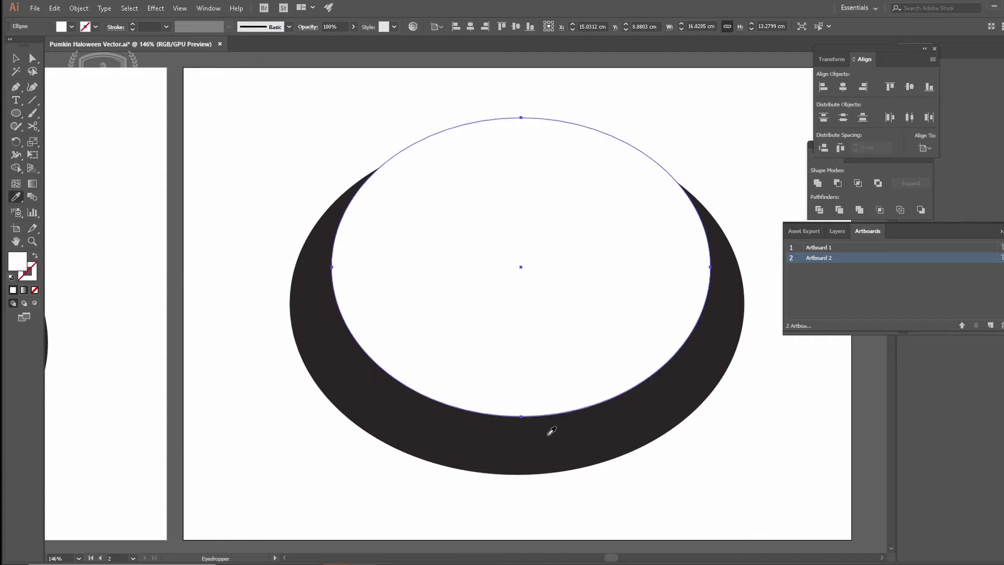
# - Trace the upper row of zigzag teeth across the crescent with the Pen tool
pyautogui.press('p')
pyautogui.click(314, 256)
pyautogui.click(375, 312)
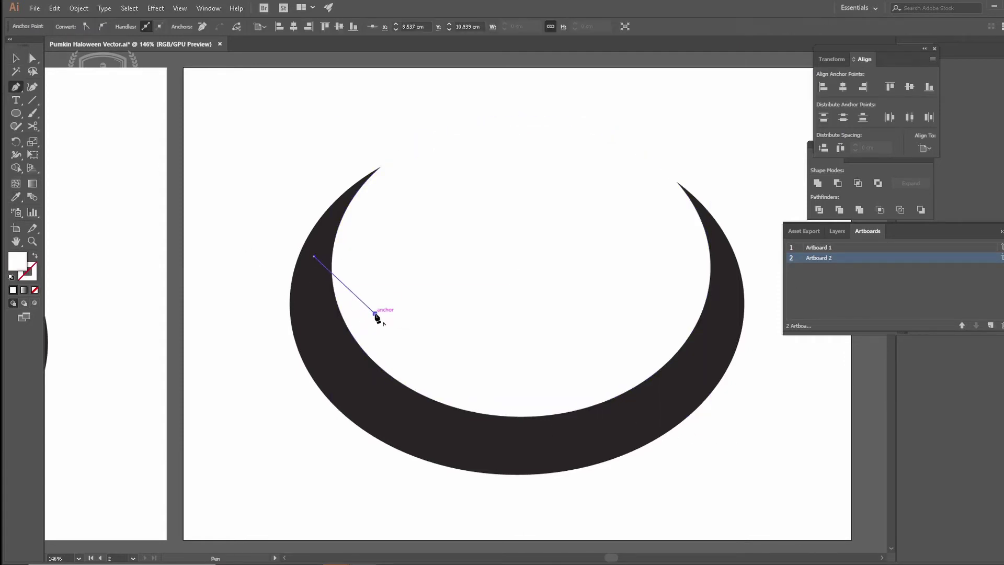
pyautogui.click(399, 293)
pyautogui.click(437, 345)
pyautogui.click(479, 302)
pyautogui.click(490, 349)
pyautogui.click(502, 310)
pyautogui.click(517, 357)
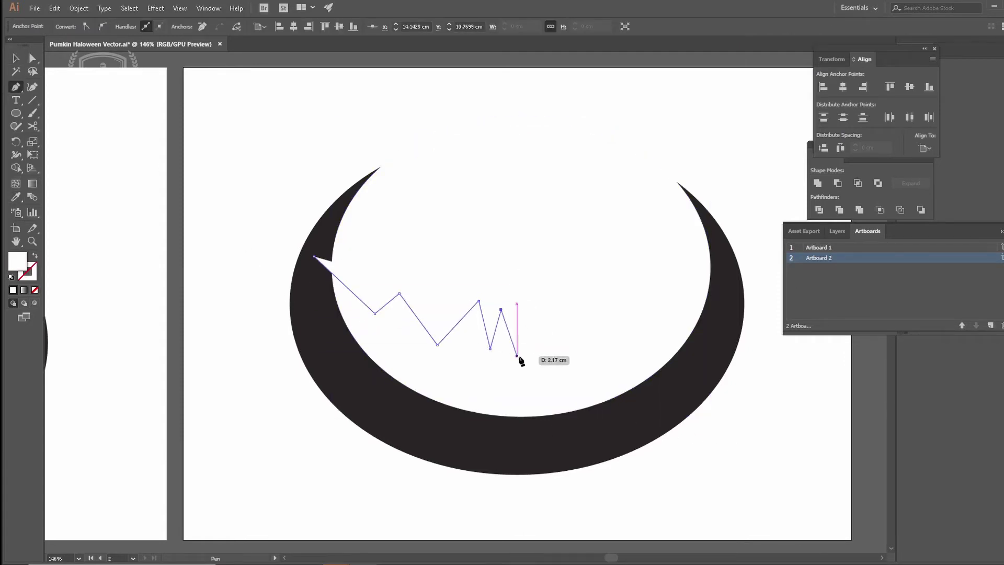
pyautogui.click(521, 366)
pyautogui.click(565, 299)
pyautogui.click(589, 342)
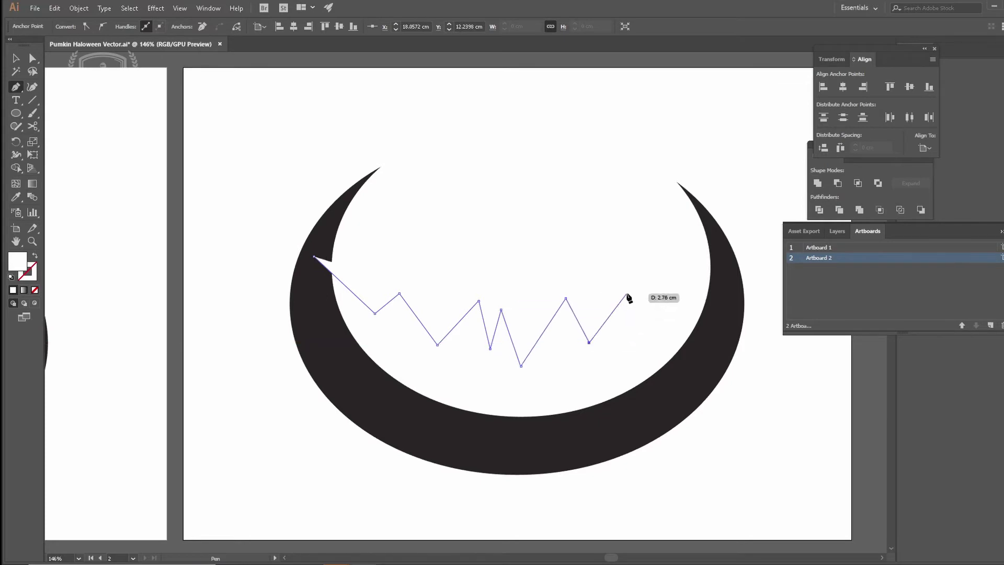
pyautogui.click(627, 294)
pyautogui.click(656, 329)
pyautogui.click(744, 251)
pyautogui.click(693, 461)
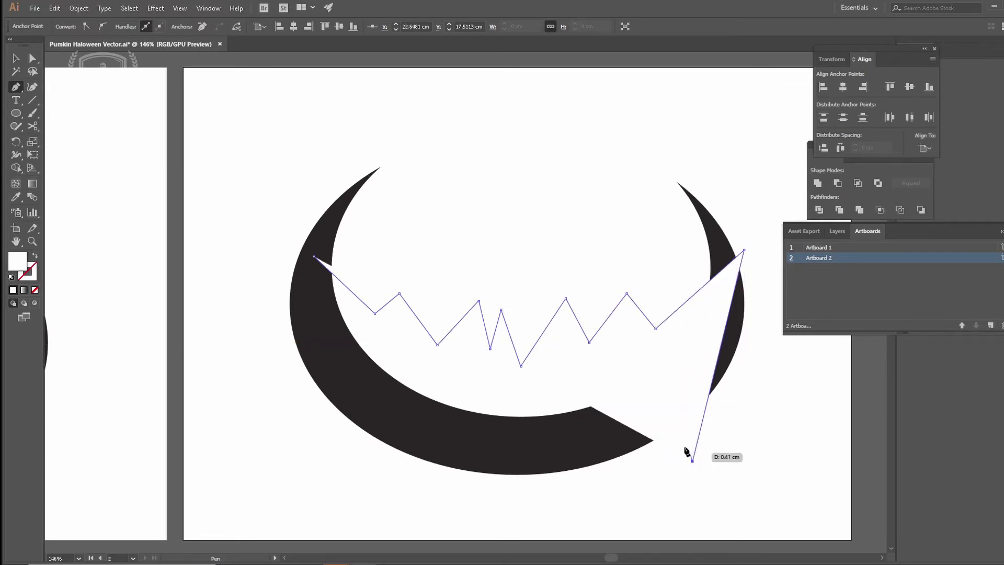
# - Add the lower row of teeth, close the mouth path, and select it with the ellipse
pyautogui.click(628, 365)
pyautogui.click(589, 396)
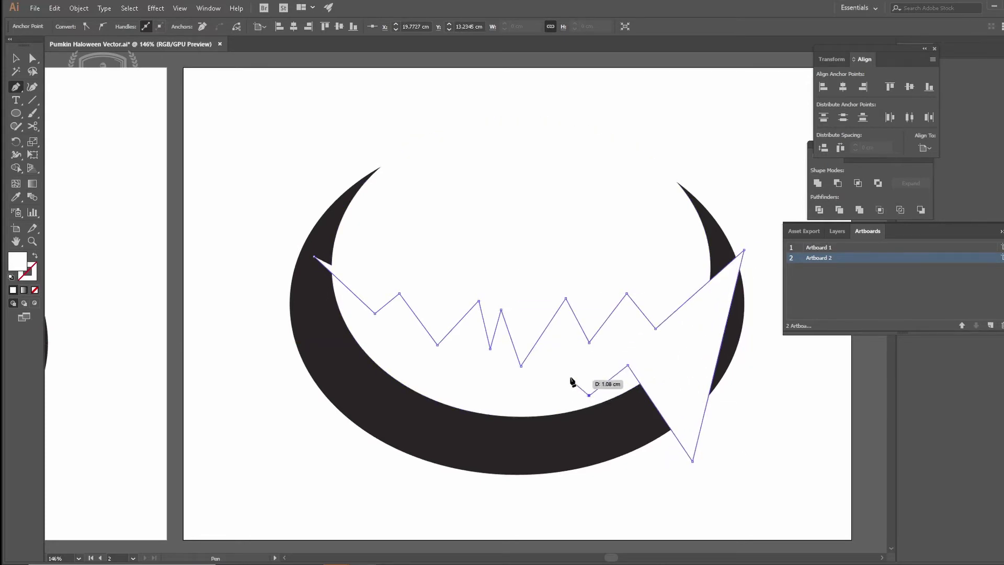
pyautogui.click(569, 370)
pyautogui.click(515, 410)
pyautogui.click(503, 374)
pyautogui.click(486, 414)
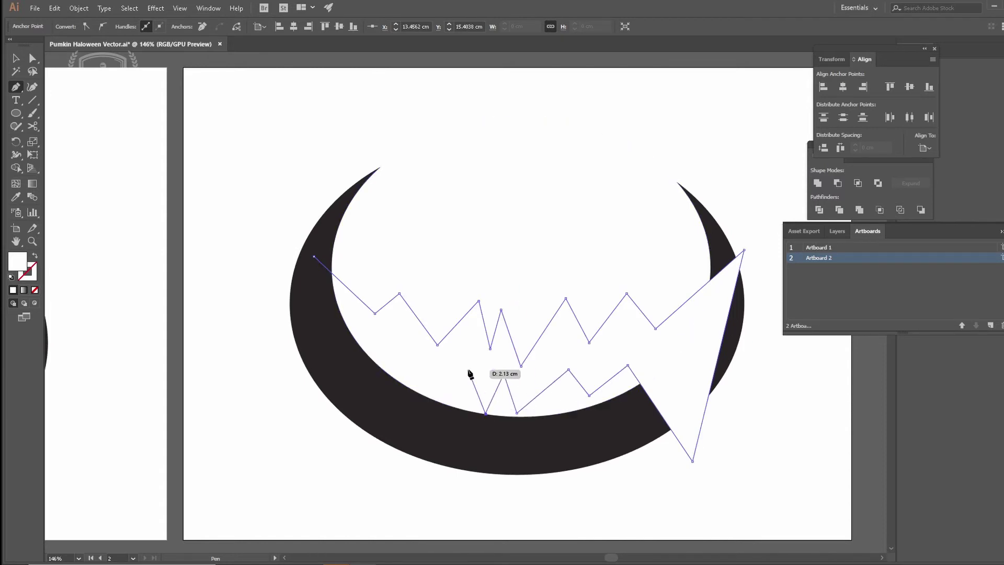
pyautogui.click(468, 369)
pyautogui.click(426, 396)
pyautogui.click(356, 375)
pyautogui.click(314, 257)
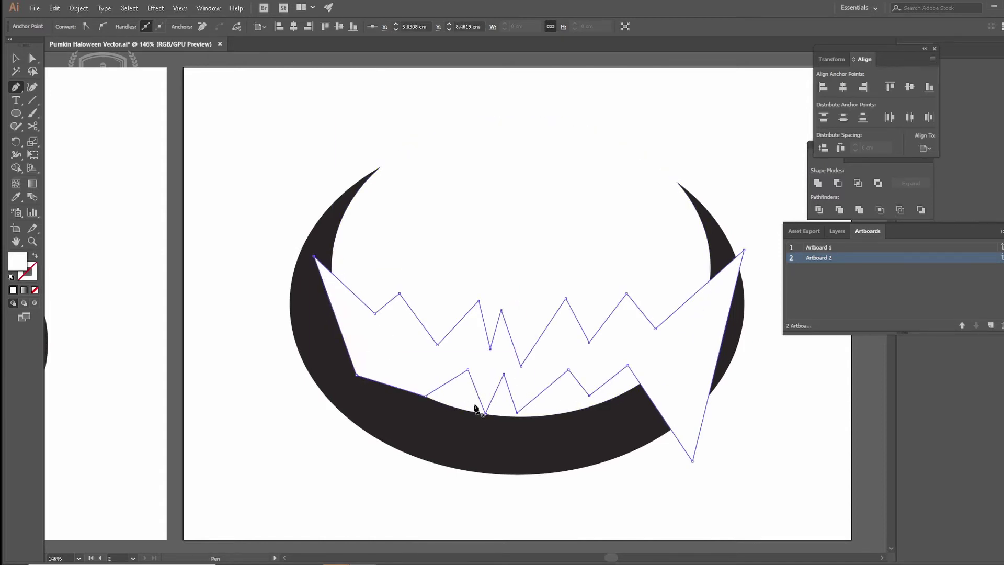
pyautogui.press('v')
pyautogui.keyDown('shift'); pyautogui.click(639, 229); pyautogui.keyUp('shift')
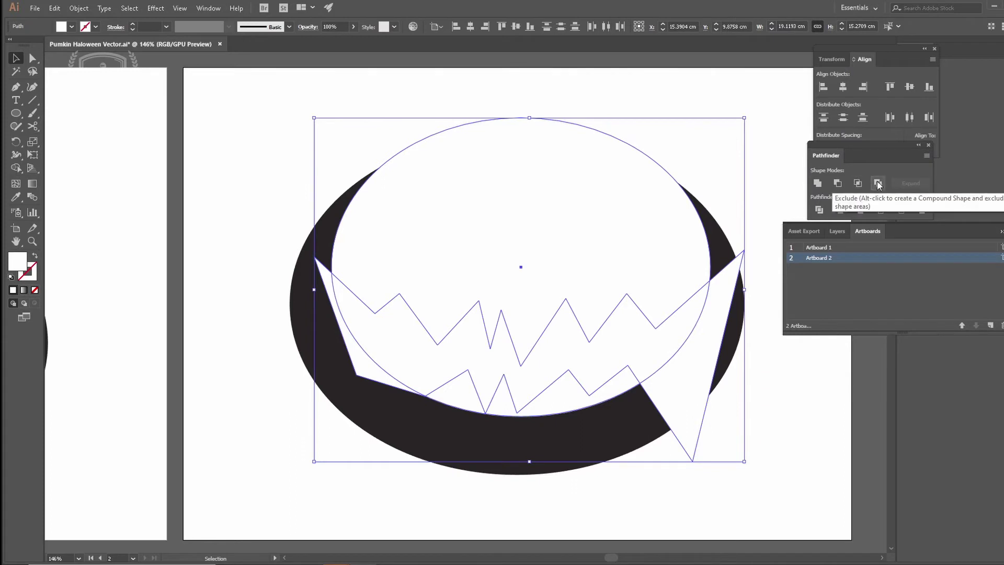
# - Divide the overlapping shapes, ungroup them, and delete the two unwanted white pieces
pyautogui.click(839, 209)
pyautogui.rightClick(635, 226)
pyautogui.click(666, 314)
pyautogui.click(701, 386)
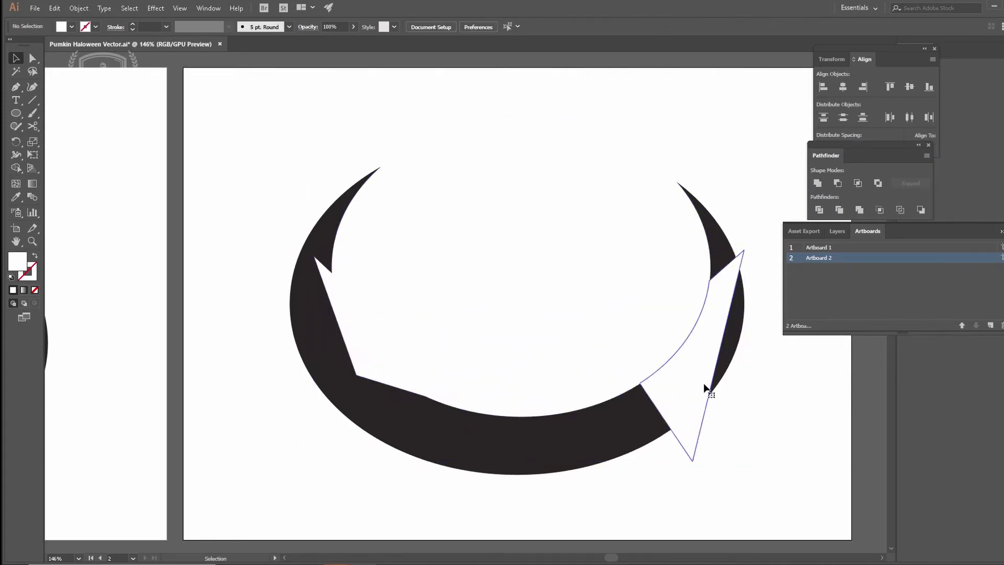
pyautogui.press('Delete')
pyautogui.click(602, 264)
pyautogui.press('Delete')
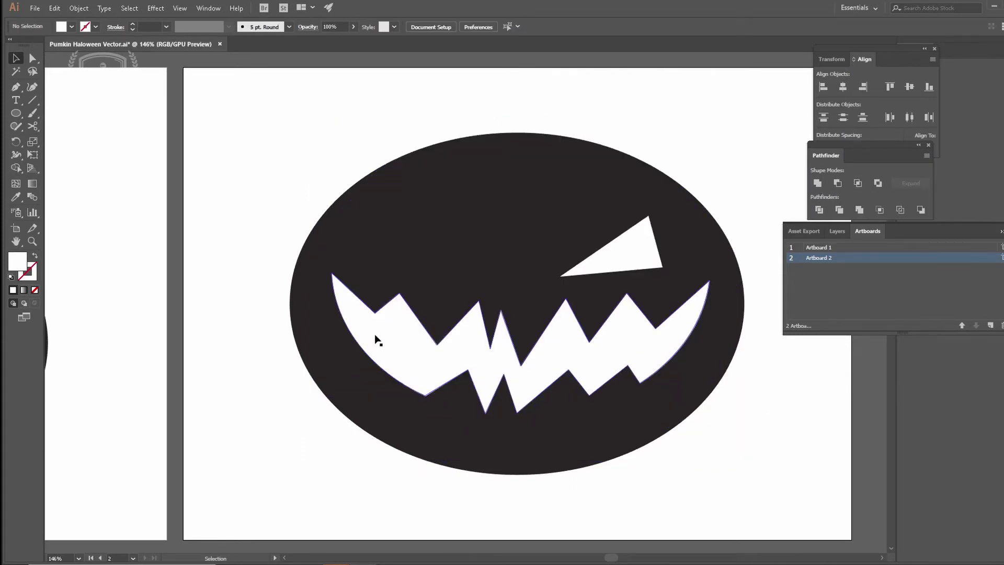
# - Shrink the white mouth and move it lower on the pumpkin
pyautogui.click(469, 409)
pyautogui.moveTo(713, 415); pyautogui.dragTo(663, 426)
pyautogui.click(674, 464)
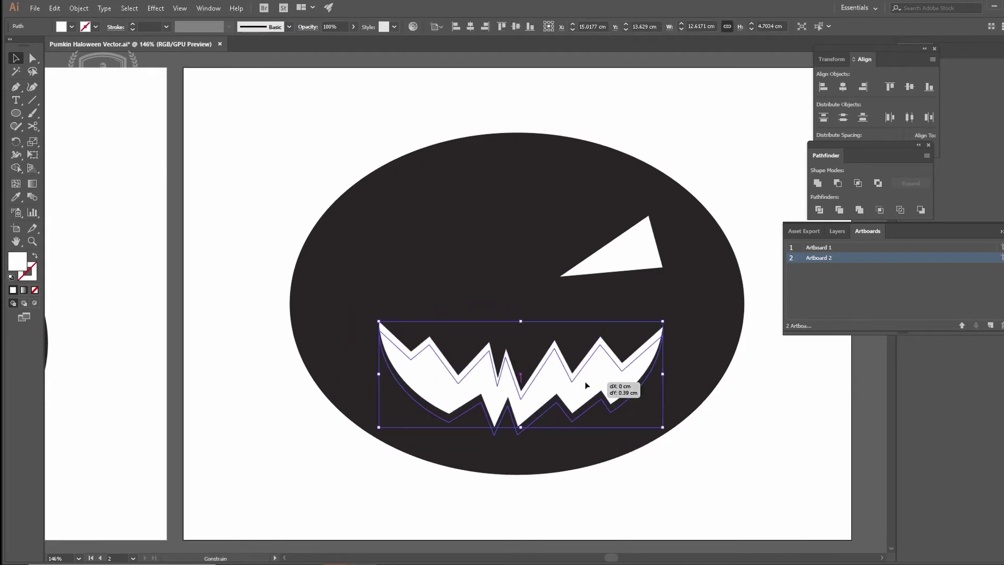
pyautogui.moveTo(584, 381); pyautogui.dragTo(586, 402)
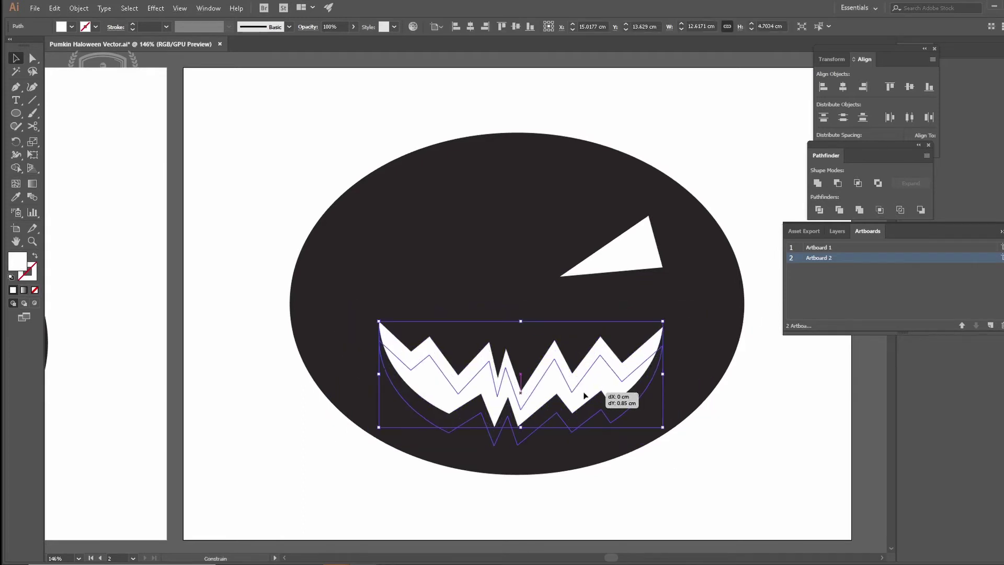
pyautogui.click(435, 401)
# - Cut a notch from the mouth's left tooth with a Pen shape and Minus Front
pyautogui.press('p')
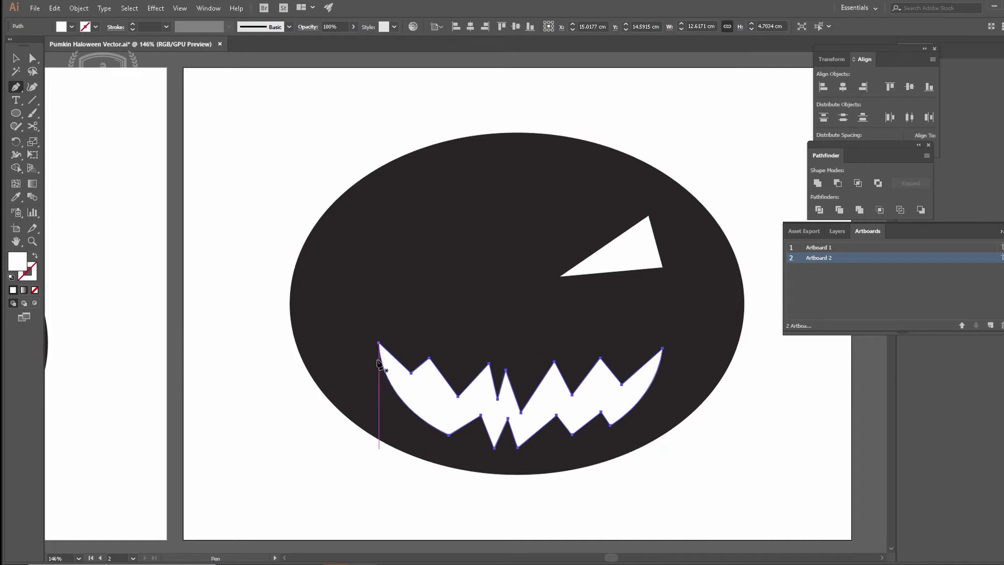
pyautogui.click(391, 399)
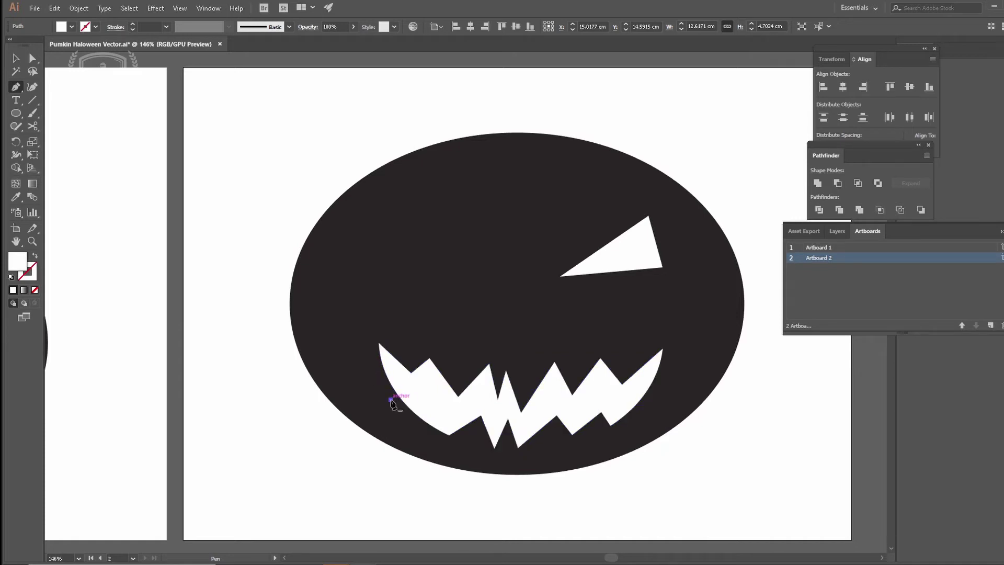
pyautogui.click(430, 396)
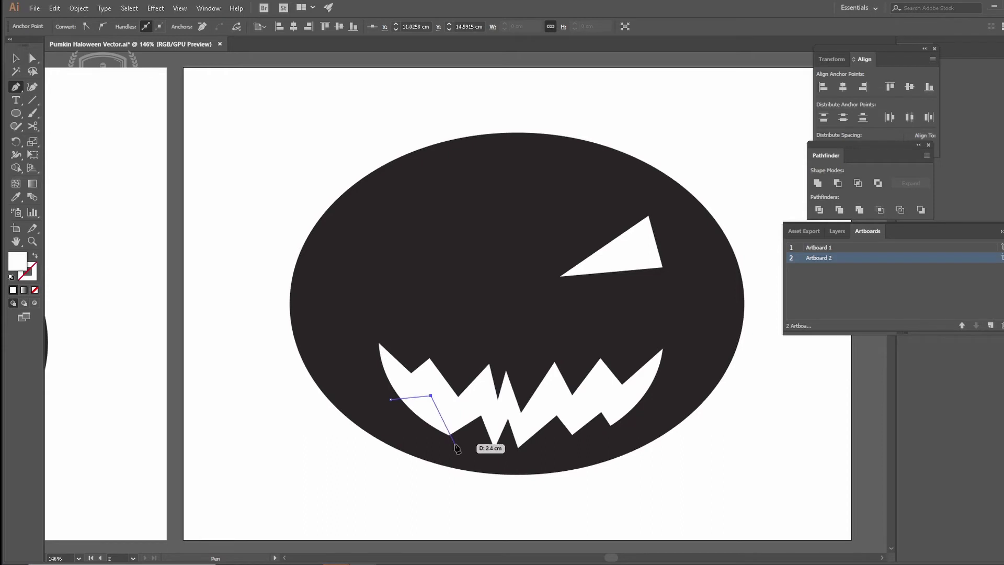
pyautogui.click(456, 444)
pyautogui.click(388, 419)
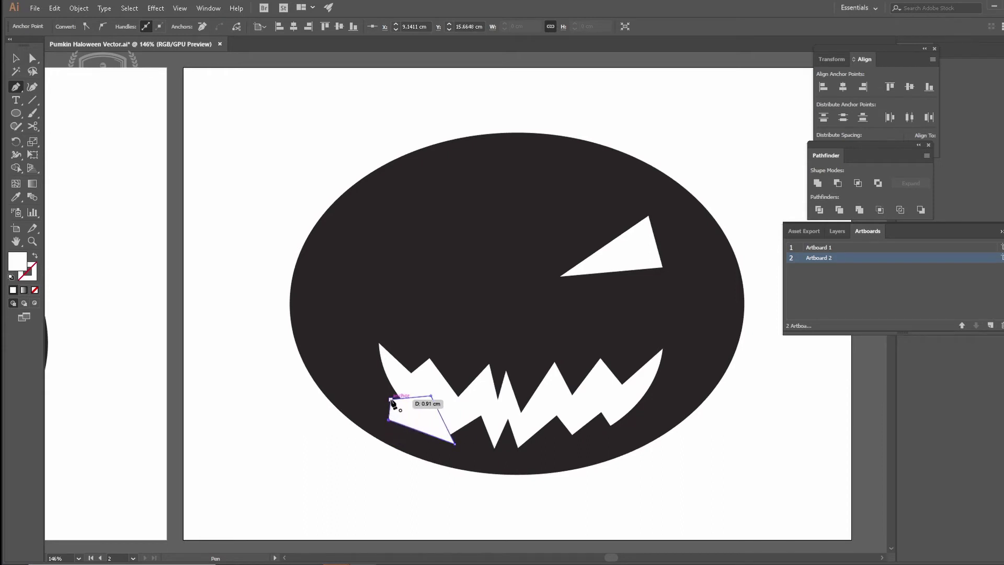
pyautogui.click(391, 400)
pyautogui.press('v')
pyautogui.keyDown('shift'); pyautogui.click(459, 366); pyautogui.keyUp('shift')
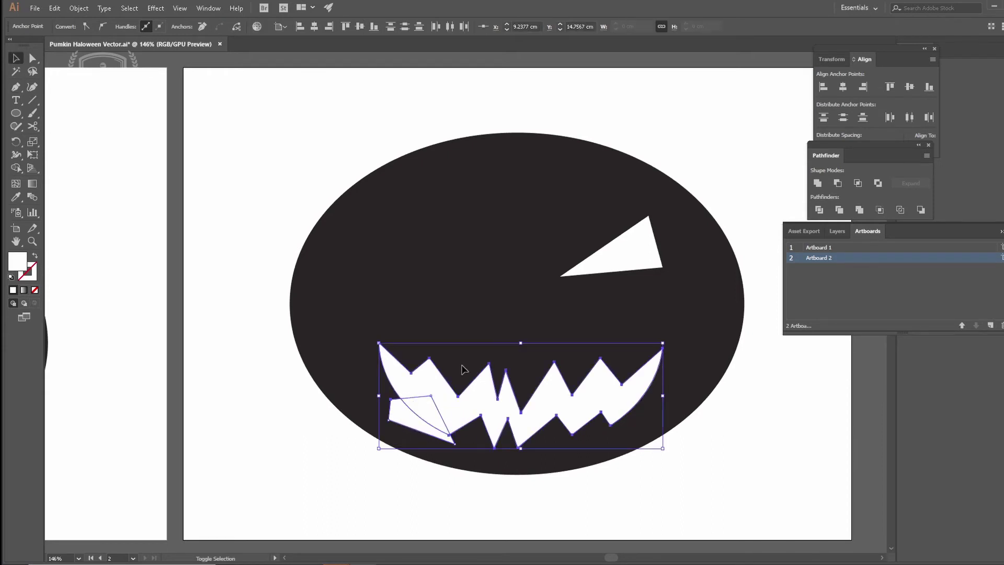
pyautogui.click(838, 183)
pyautogui.click(794, 388)
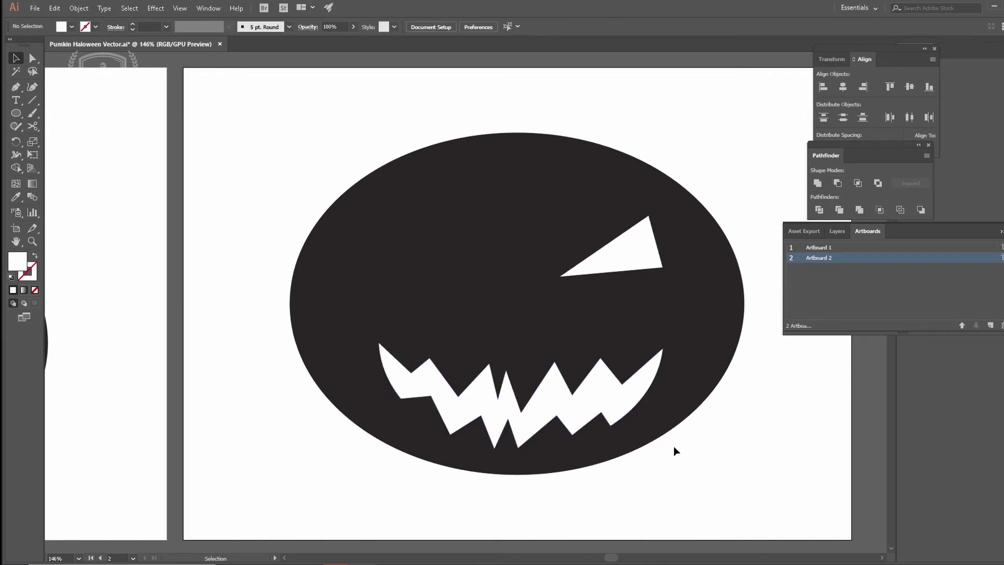
# - Nudge one tooth anchor to refine the mouth, then select the triangle eye
pyautogui.click(619, 392)
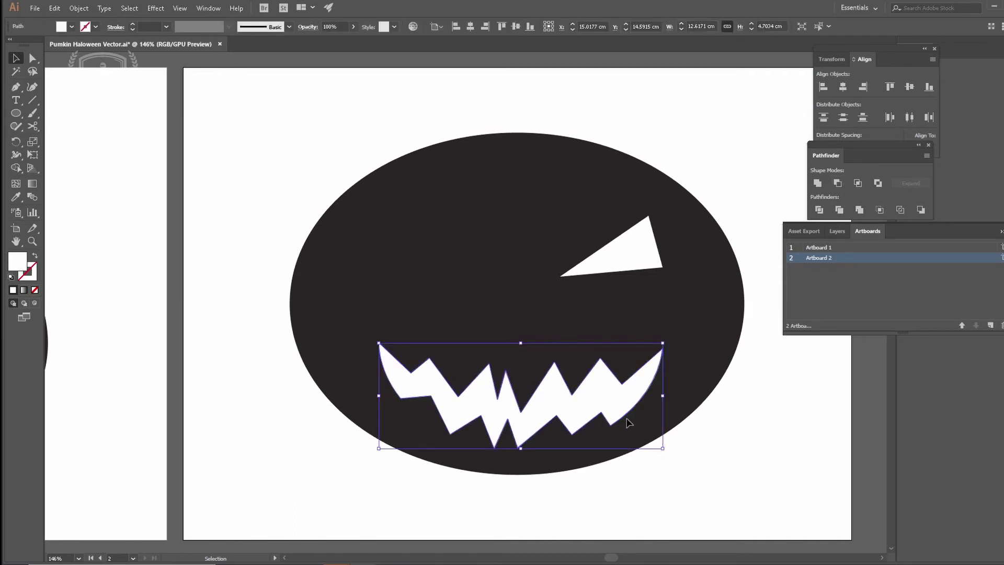
pyautogui.click(686, 473)
pyautogui.press('a')
pyautogui.moveTo(509, 373); pyautogui.dragTo(517, 375)
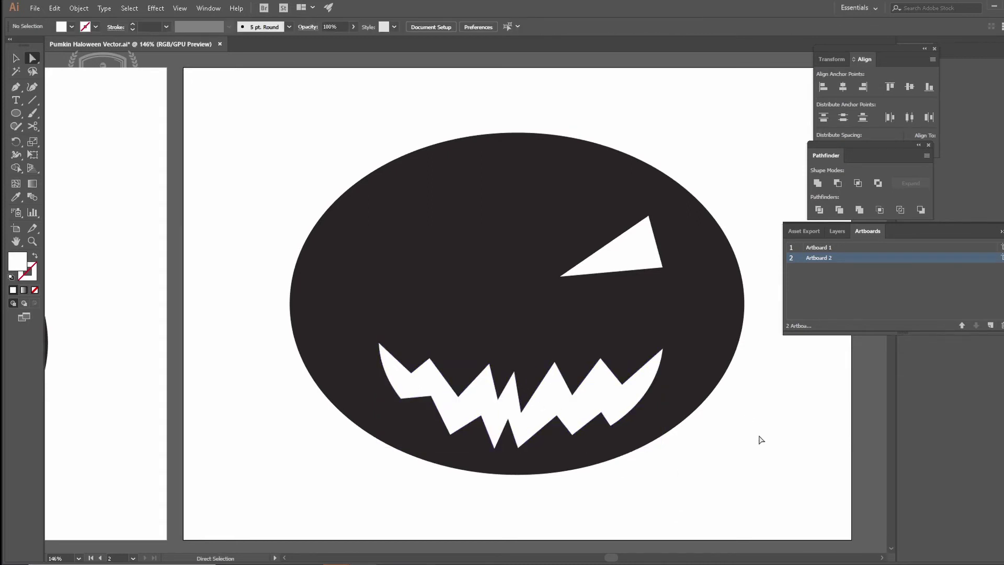
pyautogui.press('v')
pyautogui.click(660, 270)
# - Make a vertically reflected copy of the eye and move it to the left side
pyautogui.rightClick(648, 259)
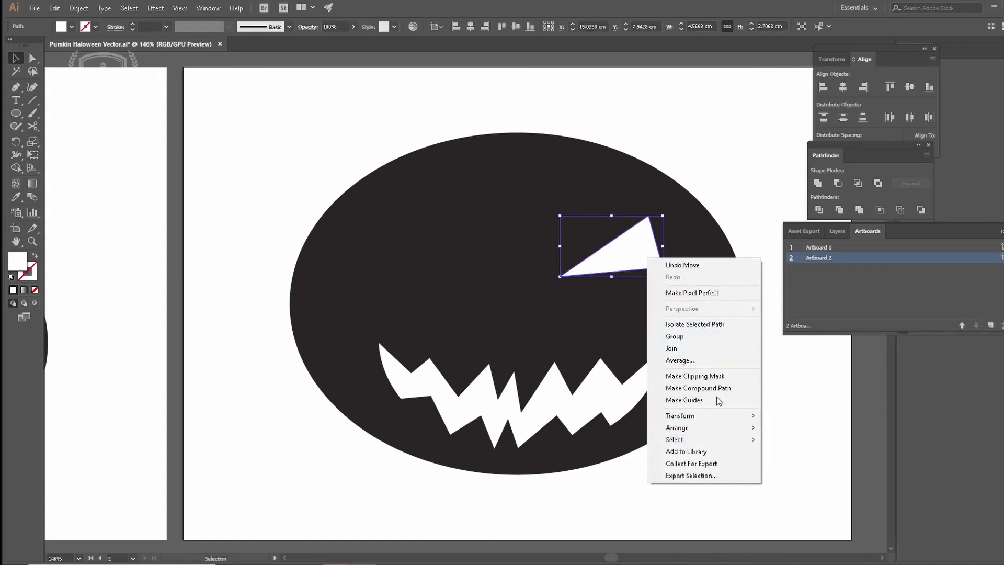
pyautogui.moveTo(701, 415)
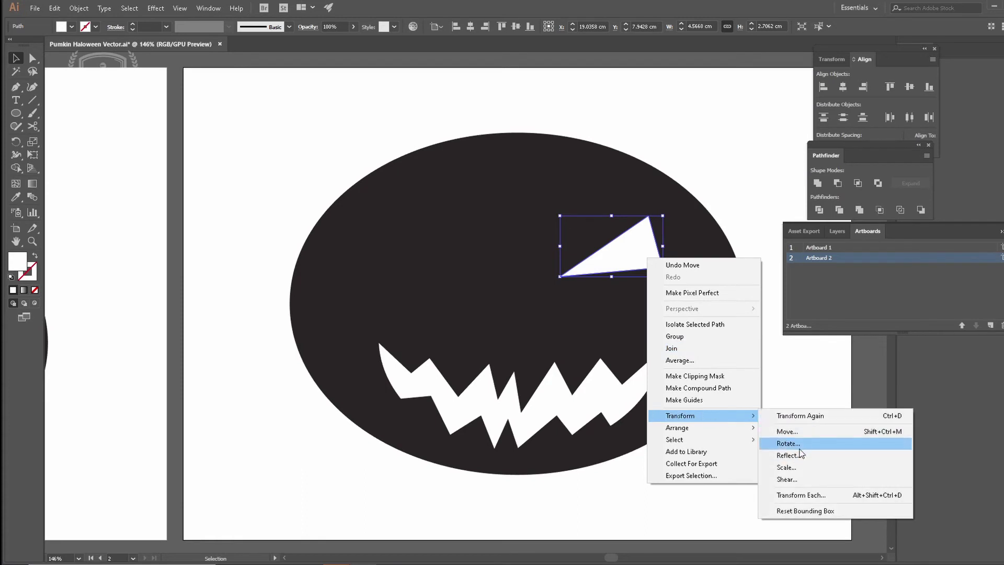
pyautogui.click(801, 456)
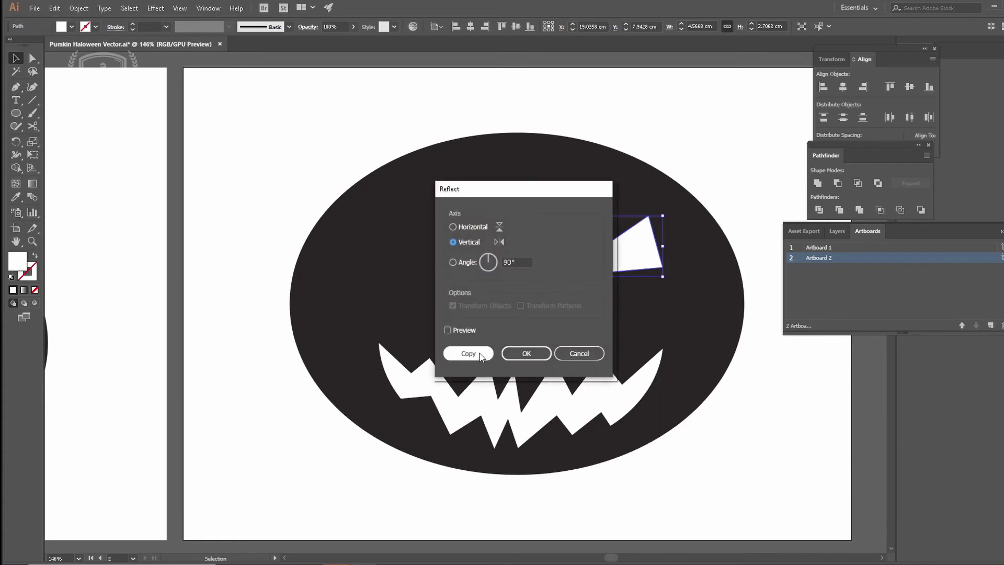
pyautogui.click(479, 353)
pyautogui.moveTo(628, 271); pyautogui.dragTo(447, 272)
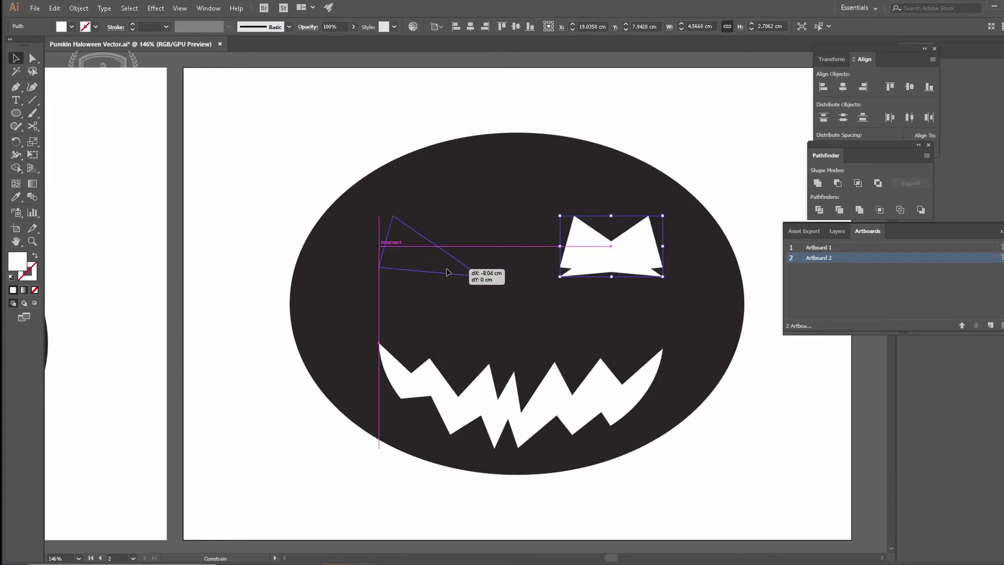
pyautogui.click(764, 475)
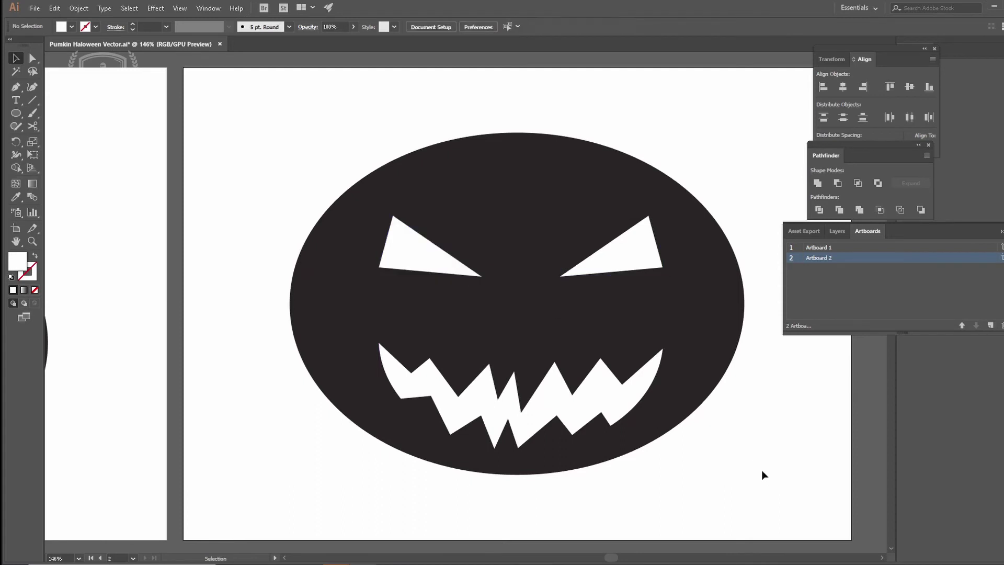
# - Rotate both triangle eyes slightly into an angry slant
pyautogui.click(595, 272)
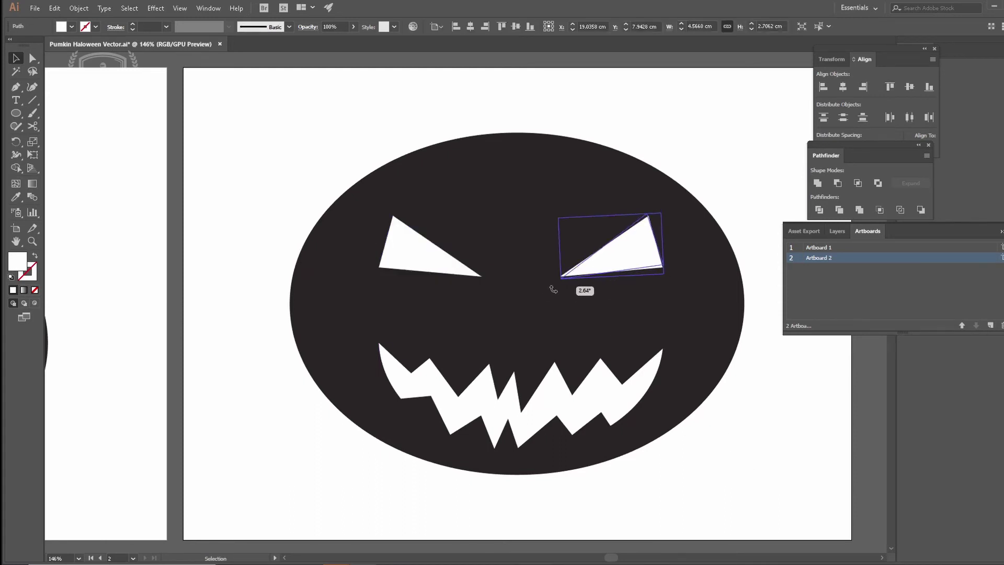
pyautogui.moveTo(554, 282); pyautogui.dragTo(550, 287)
pyautogui.click(459, 272)
pyautogui.moveTo(488, 279); pyautogui.dragTo(470, 289)
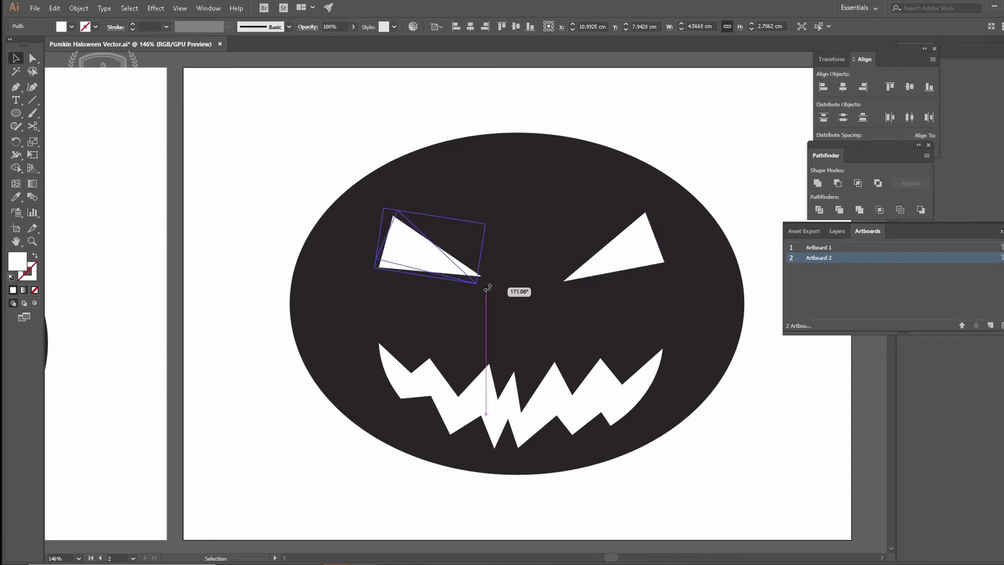
pyautogui.click(709, 499)
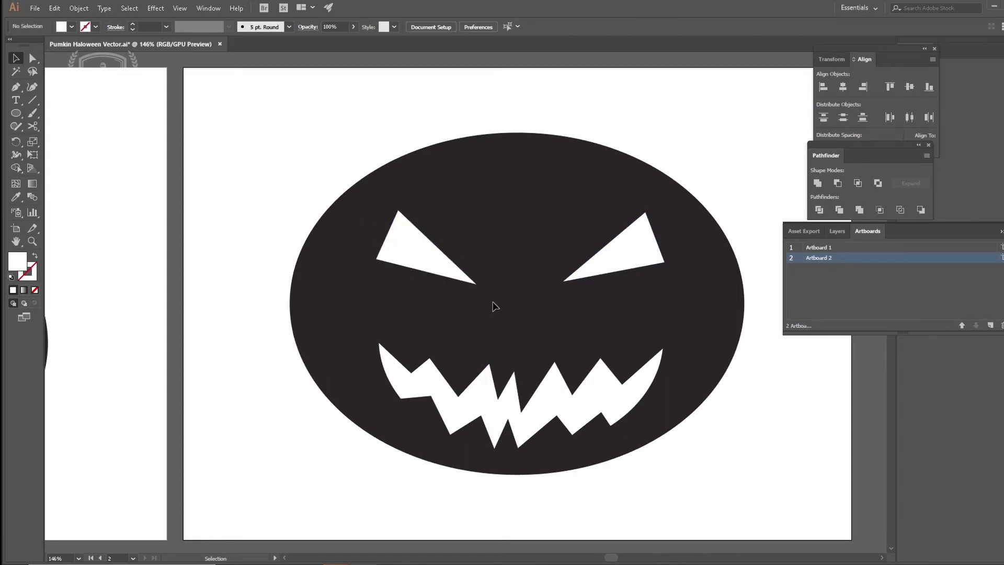
pyautogui.click(15, 87)
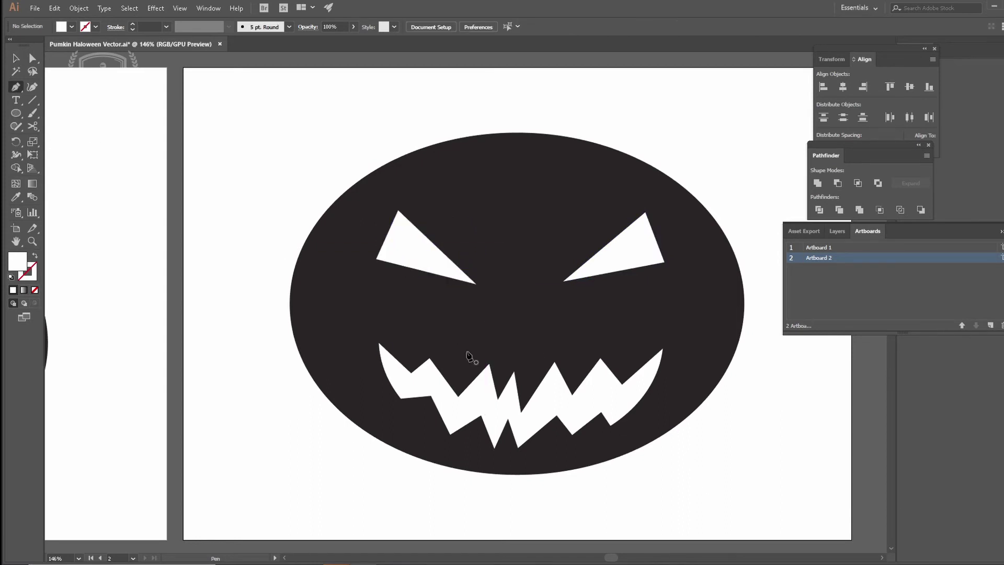
# - Draw a closed thin sliver nose shape between the eyes with the Pen tool
pyautogui.click(529, 303)
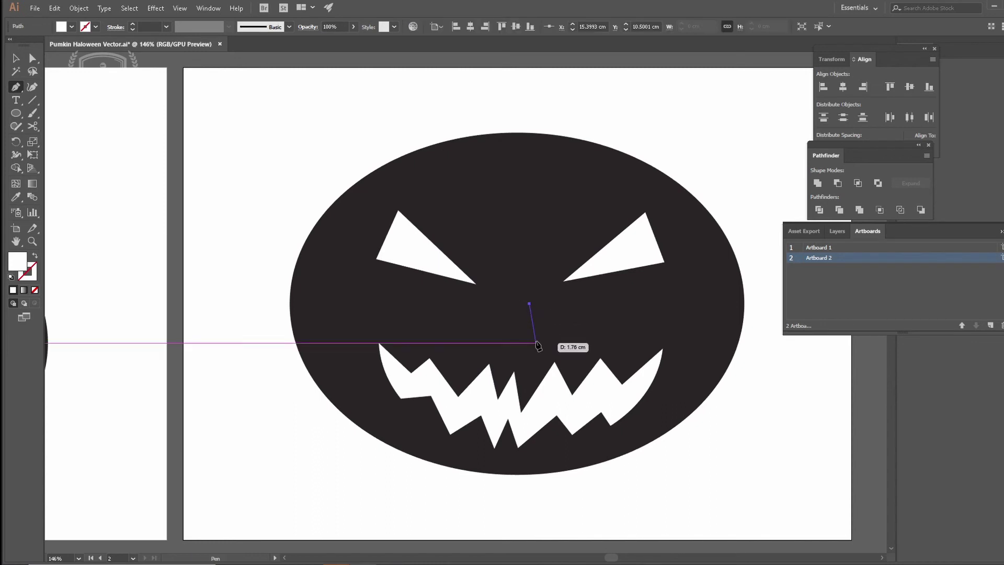
pyautogui.click(536, 343)
pyautogui.click(527, 357)
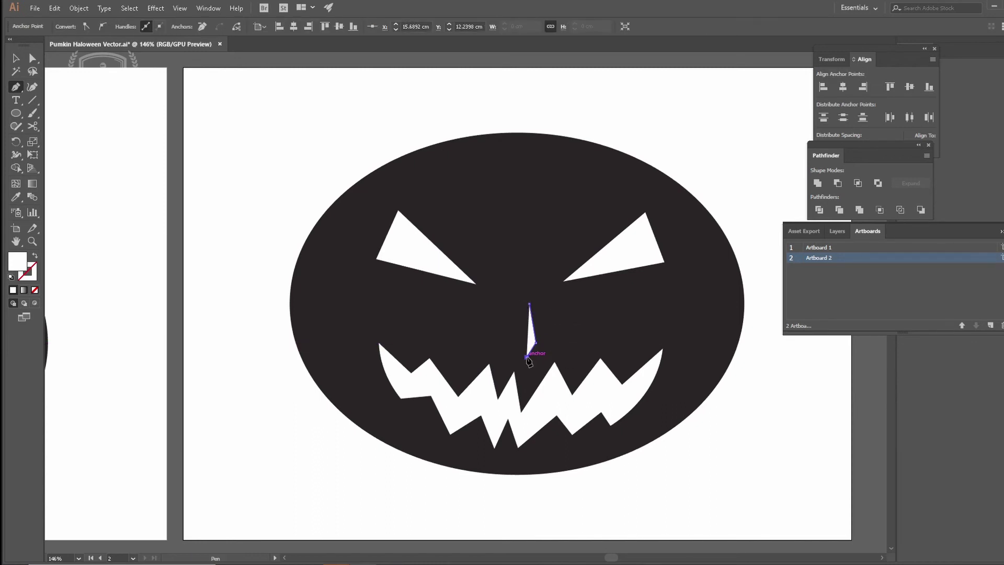
pyautogui.click(520, 333)
pyautogui.click(529, 304)
pyautogui.press('v')
# - Move the white nose up and left so it sits between the eyes
pyautogui.click(639, 475)
pyautogui.moveTo(610, 366); pyautogui.dragTo(591, 394)
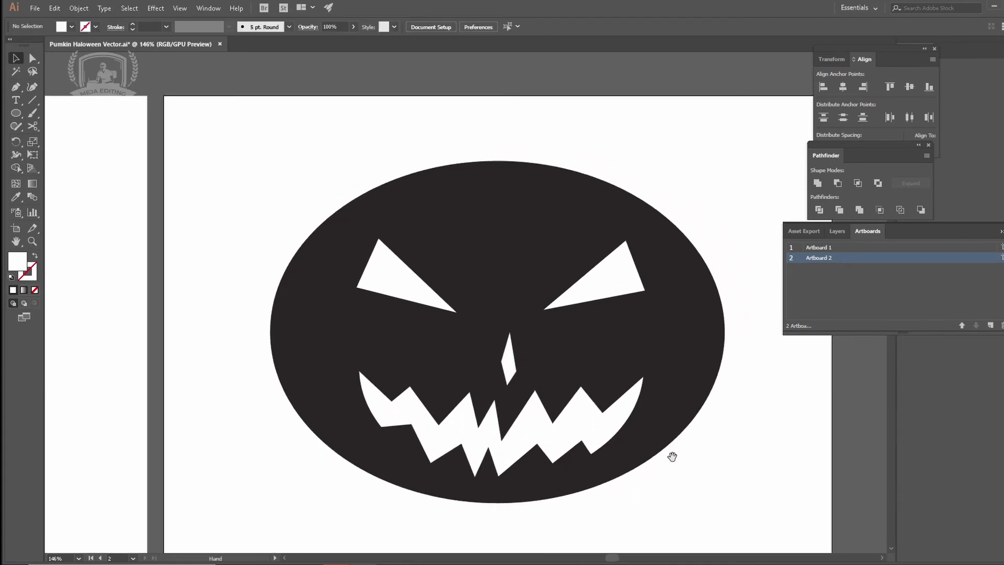
pyautogui.moveTo(508, 364); pyautogui.dragTo(499, 350)
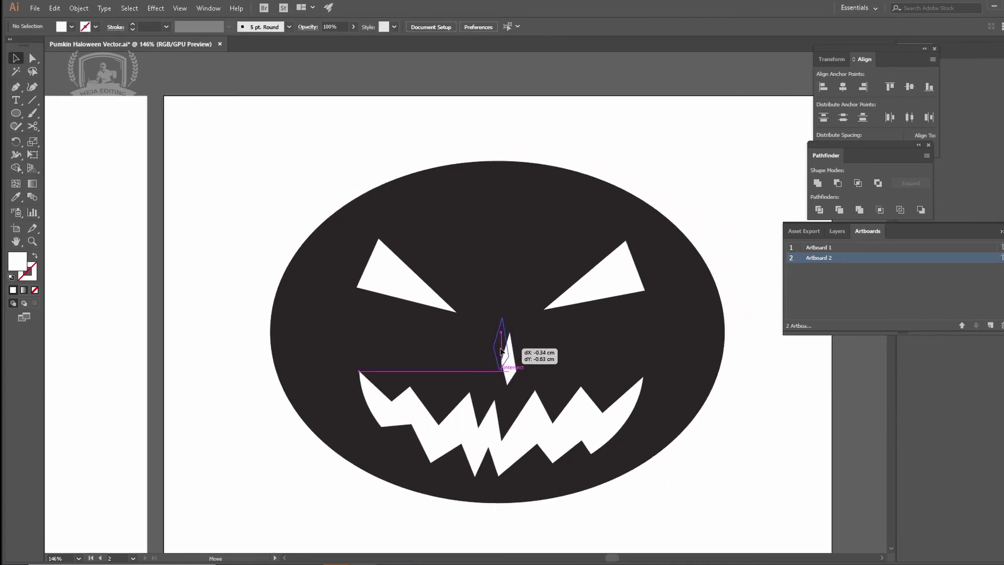
pyautogui.click(766, 460)
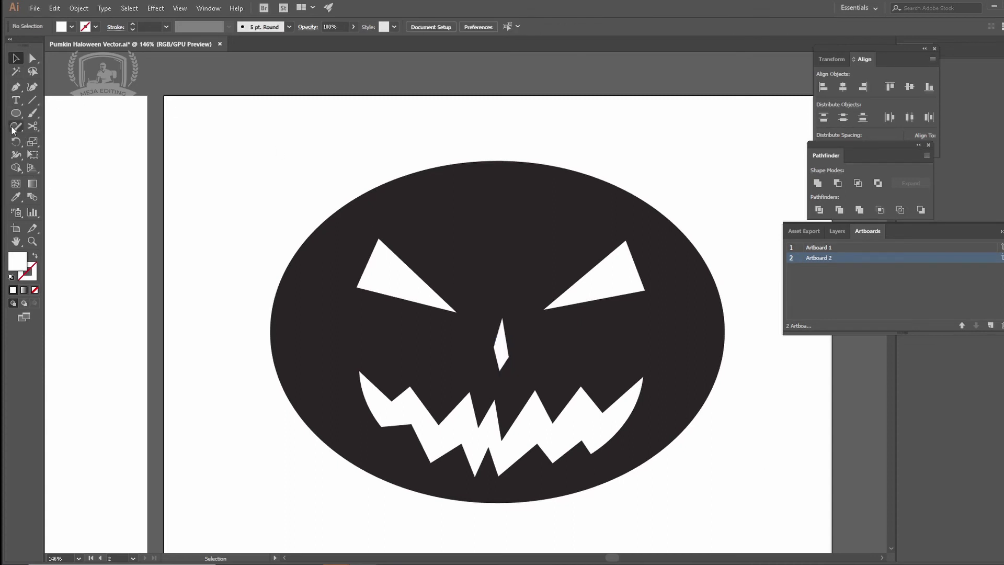
pyautogui.click(14, 87)
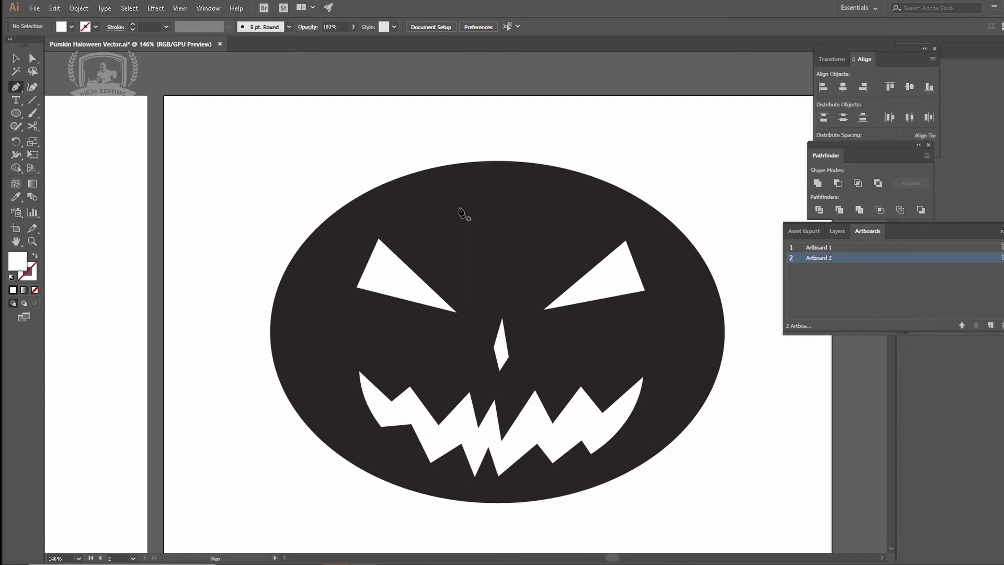
# - Draw a closed, curled stem outline with the Pen tool above the pumpkin
pyautogui.click(454, 209)
pyautogui.moveTo(518, 113)
pyautogui.mouseDown()
pyautogui.moveTo(535, 110)
pyautogui.moveTo(567, 153)
pyautogui.mouseUp()
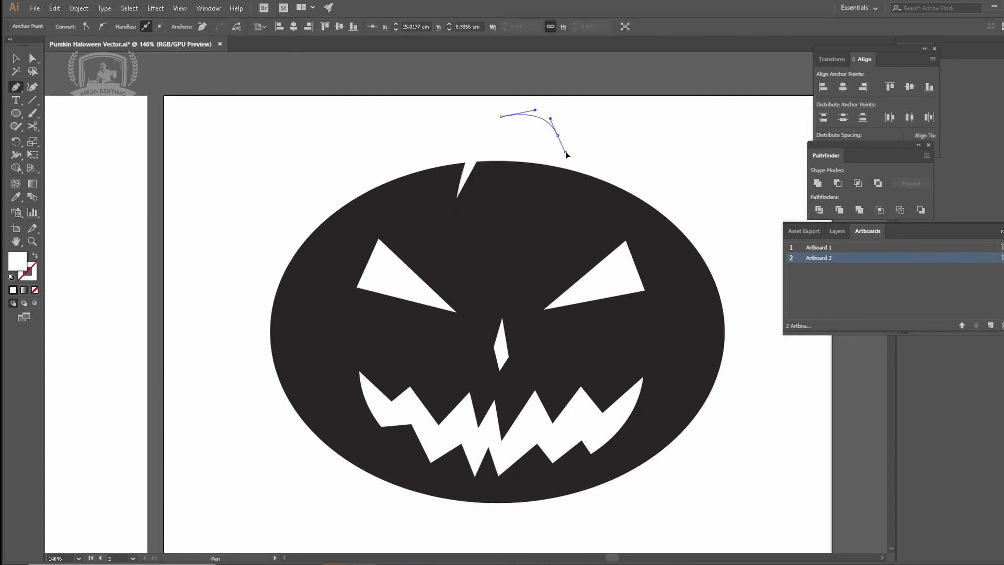
pyautogui.click(538, 195)
pyautogui.moveTo(486, 219); pyautogui.dragTo(465, 222)
pyautogui.click(438, 198)
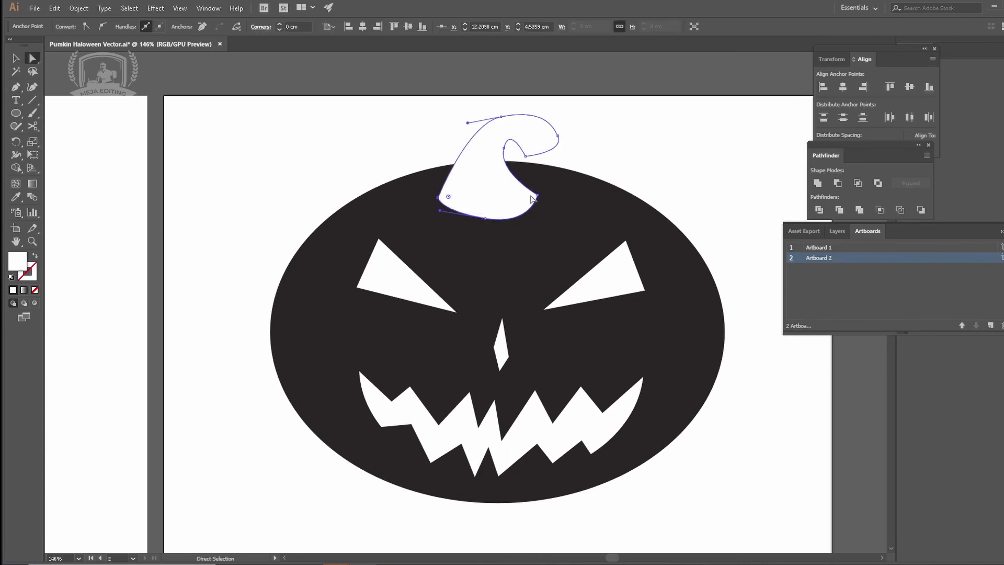
# - Reshape the stem's anchor points to smooth its curl and top curve
pyautogui.moveTo(531, 159); pyautogui.dragTo(526, 157)
pyautogui.moveTo(510, 124)
pyautogui.mouseDown()
pyautogui.moveTo(533, 115)
pyautogui.moveTo(489, 169)
pyautogui.mouseUp()
pyautogui.moveTo(537, 195); pyautogui.dragTo(533, 180)
pyautogui.click(501, 116)
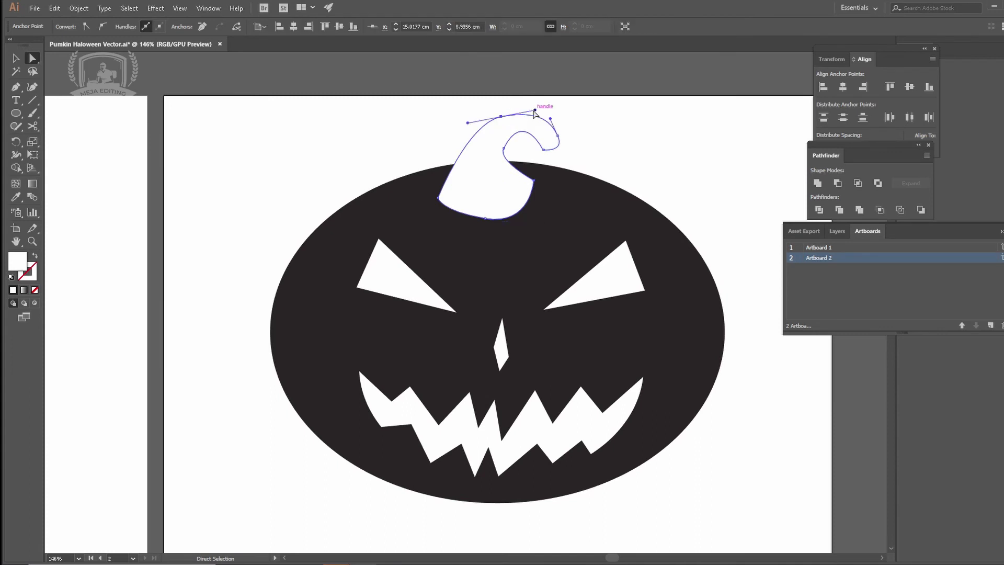
pyautogui.moveTo(544, 108); pyautogui.dragTo(526, 103)
# - Fill the stem with the pumpkin's dark colour using the Eyedropper
pyautogui.press('i')
pyautogui.click(607, 213)
pyautogui.press('v')
pyautogui.click(645, 149)
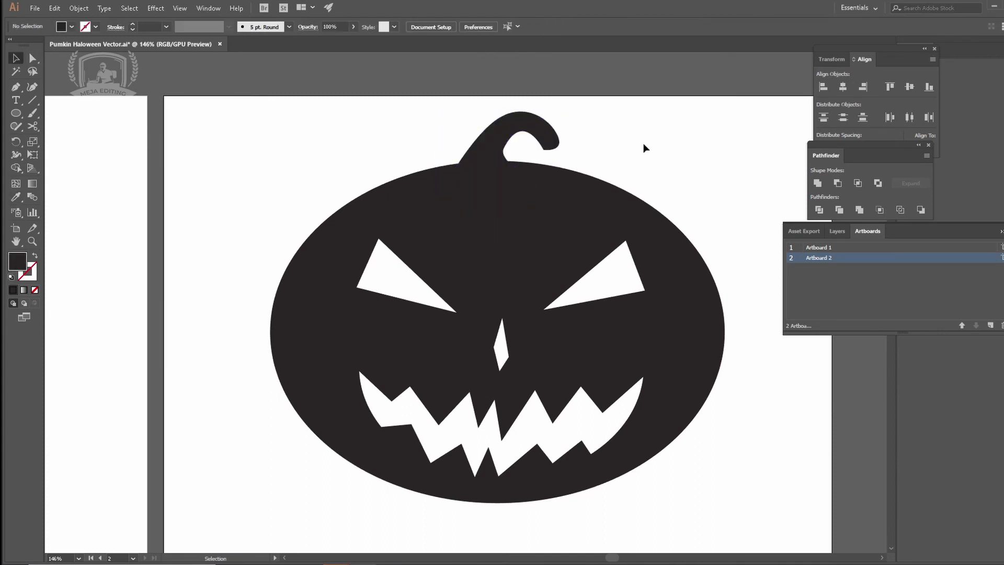
# - Add a small circle at the stem tip and merge it into the stem
pyautogui.moveTo(556, 142)
pyautogui.mouseDown()
pyautogui.moveTo(530, 169)
pyautogui.moveTo(545, 148)
pyautogui.moveTo(576, 137)
pyautogui.mouseUp()
pyautogui.press('v')
pyautogui.click(526, 126)
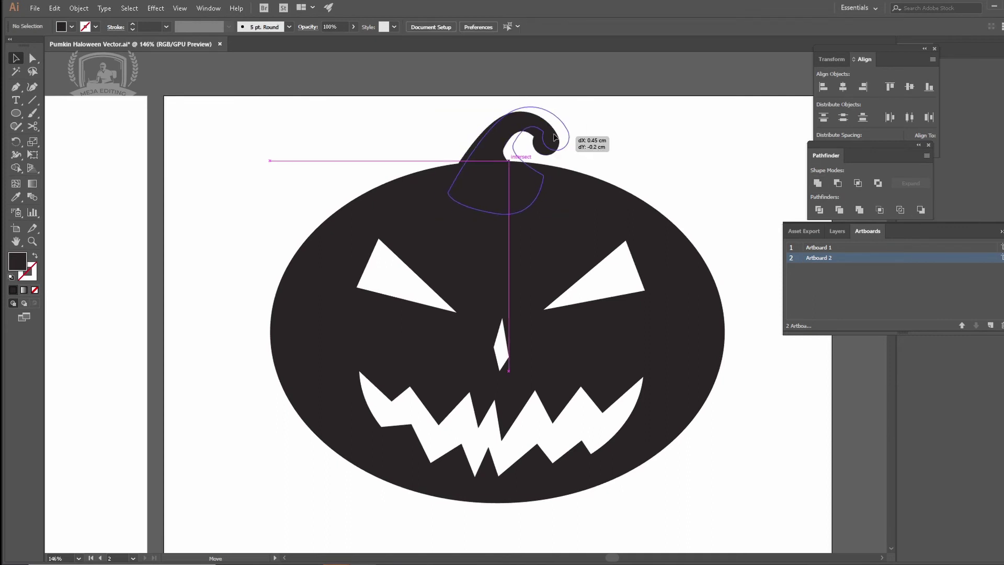
pyautogui.click(631, 159)
# - In Outline view, draw a closed spiky collar path around the stem base
pyautogui.hotkey('ctrl', 'y')
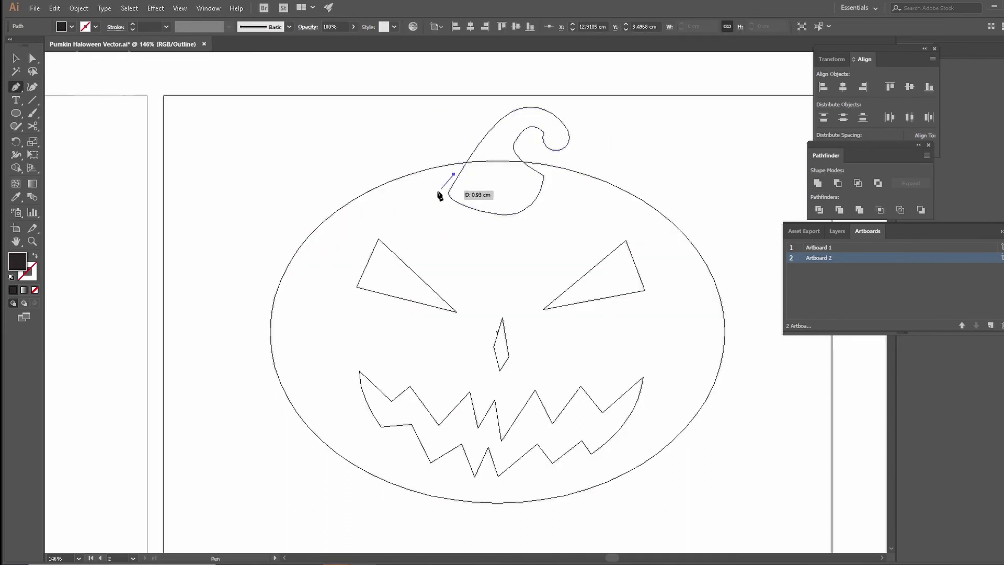
pyautogui.click(453, 174)
pyautogui.click(392, 205)
pyautogui.click(441, 195)
pyautogui.click(420, 224)
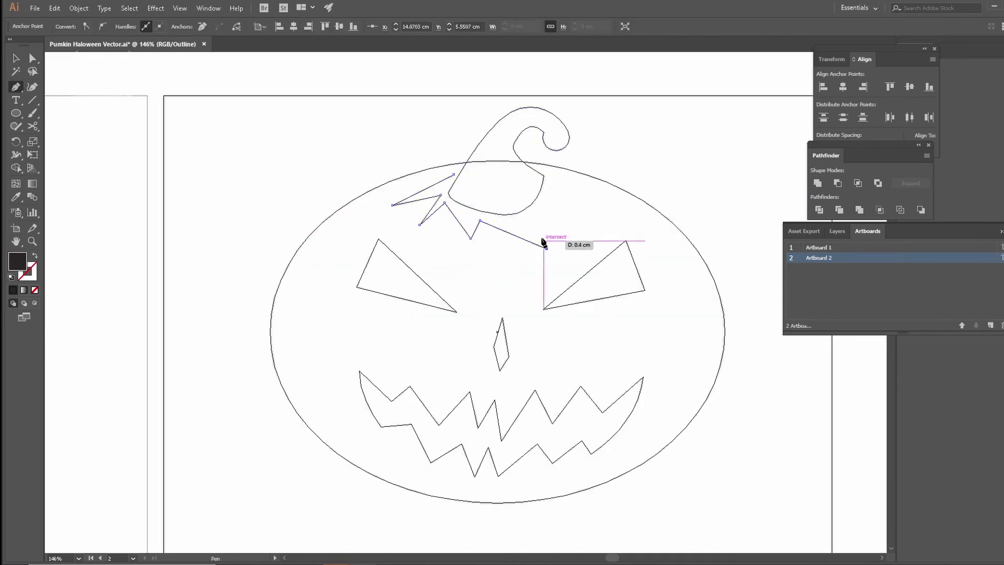
pyautogui.click(590, 185)
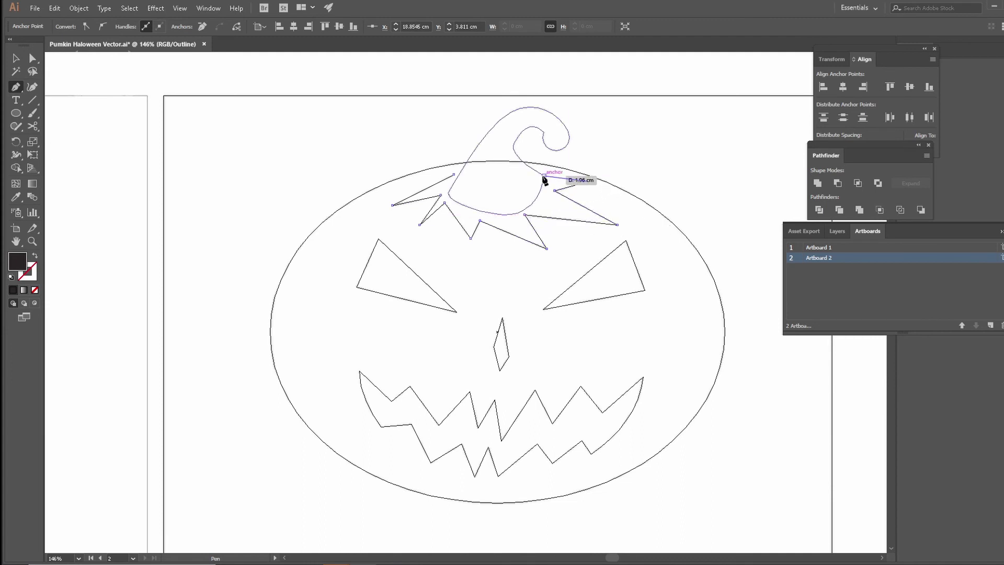
pyautogui.click(549, 169)
pyautogui.click(520, 168)
pyautogui.click(463, 166)
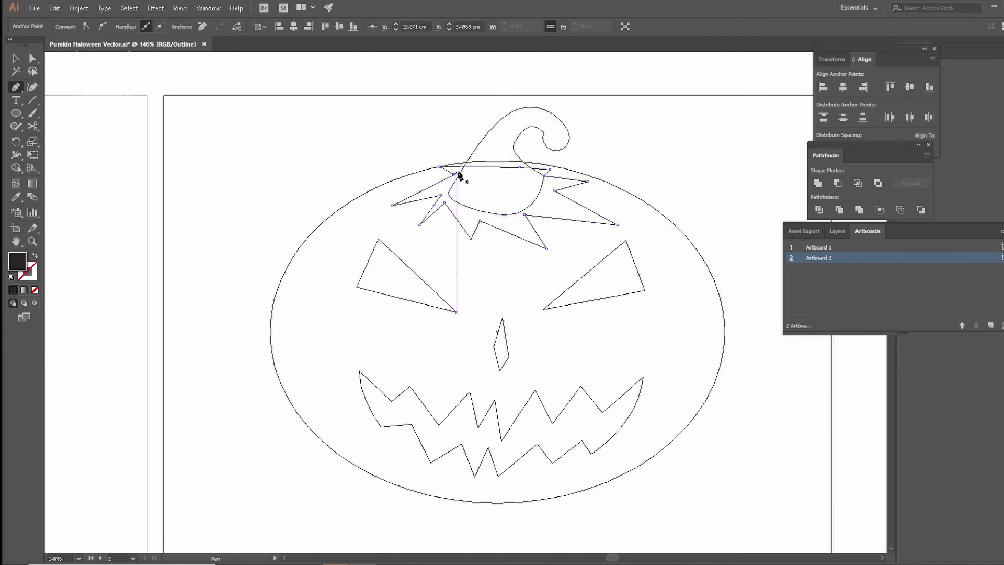
pyautogui.keyDown('ctrl'); pyautogui.click(464, 167); pyautogui.keyUp('ctrl')
# - Return to Preview, fill the collar gray and send it behind the stem
pyautogui.click(673, 218)
pyautogui.press('v')
pyautogui.hotkey('ctrl', 'y')
pyautogui.click(524, 231)
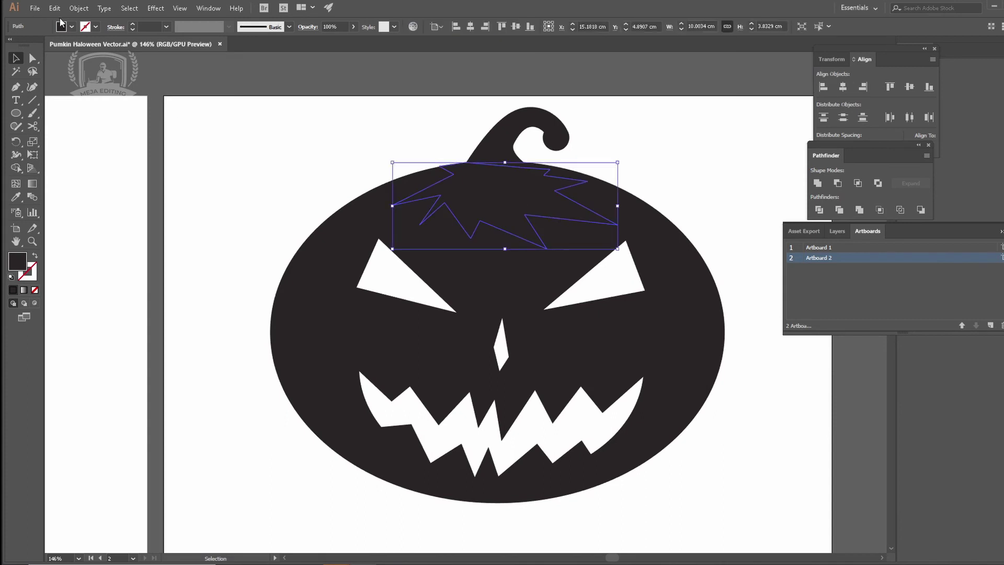
pyautogui.click(71, 26)
pyautogui.click(25, 82)
pyautogui.hotkey('ctrl', '[')
pyautogui.press('a')
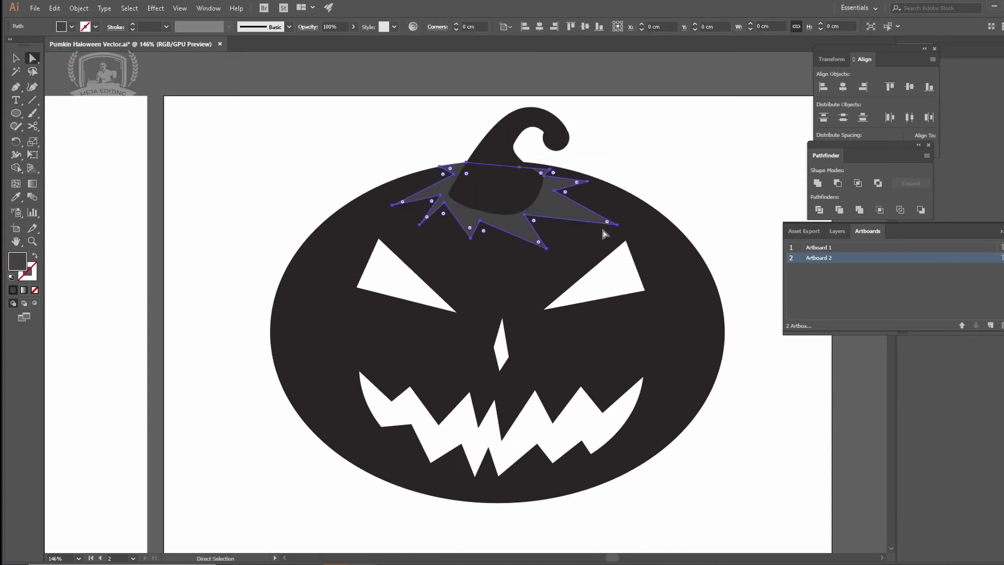
# - Reposition the collar's right-side spikes
pyautogui.moveTo(617, 225); pyautogui.dragTo(573, 210)
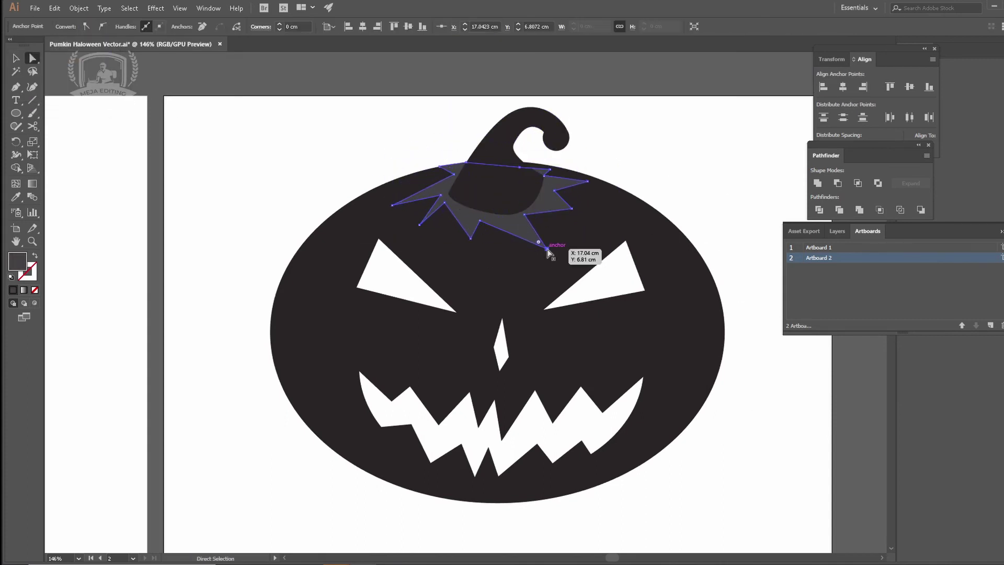
pyautogui.moveTo(549, 251); pyautogui.dragTo(467, 216)
pyautogui.click(683, 168)
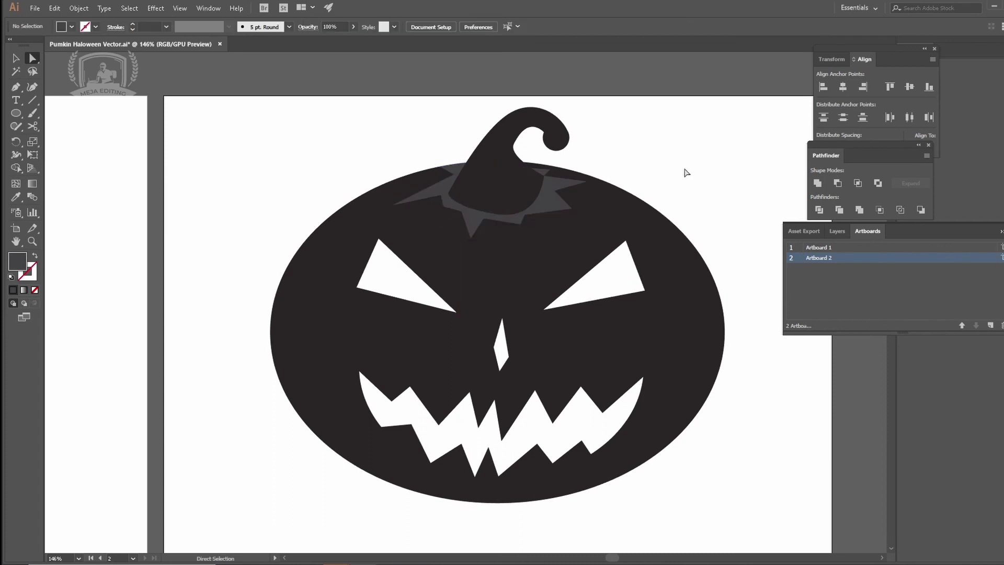
# - Pull the collar's right spike inward and check the gray collar
pyautogui.moveTo(587, 181)
pyautogui.mouseDown()
pyautogui.moveTo(569, 183)
pyautogui.moveTo(565, 201)
pyautogui.mouseUp()
pyautogui.click(687, 153)
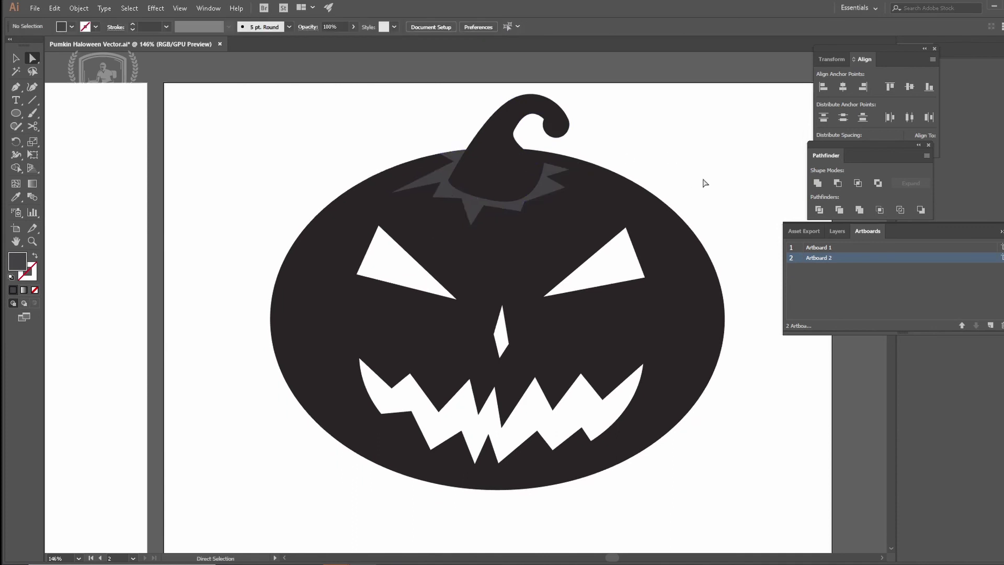
pyautogui.scroll(-3, 702, 179)
pyautogui.press('v')
pyautogui.click(545, 140)
pyautogui.click(704, 128)
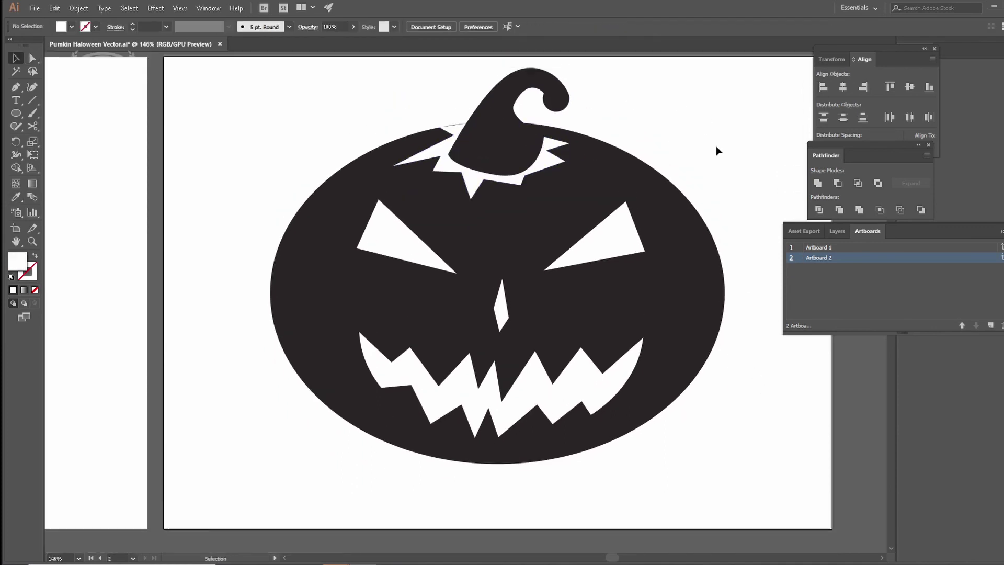
pyautogui.scroll(1, 717, 151)
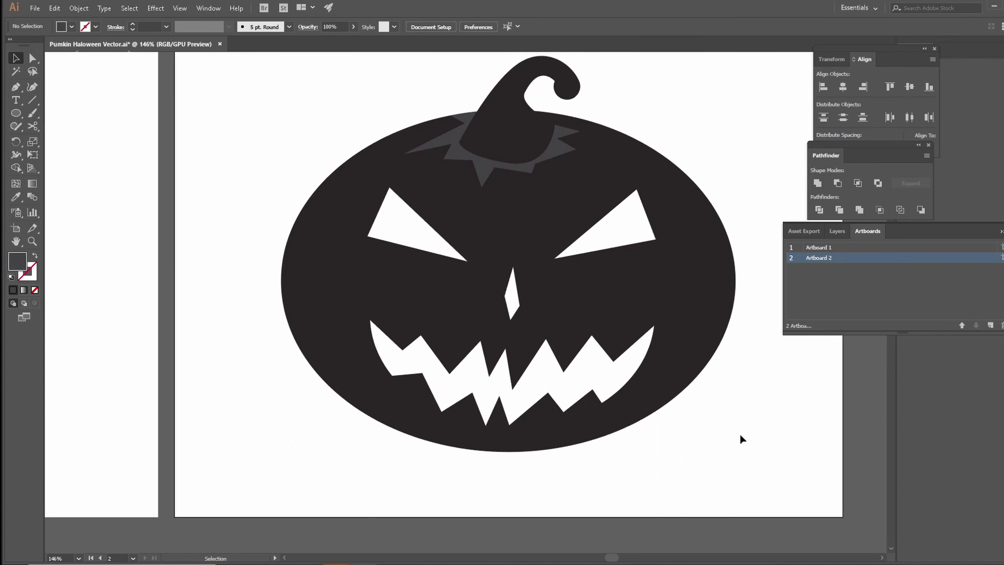
# - Make a compound path so the eyes and nose cut out of the pumpkin body
pyautogui.click(413, 225)
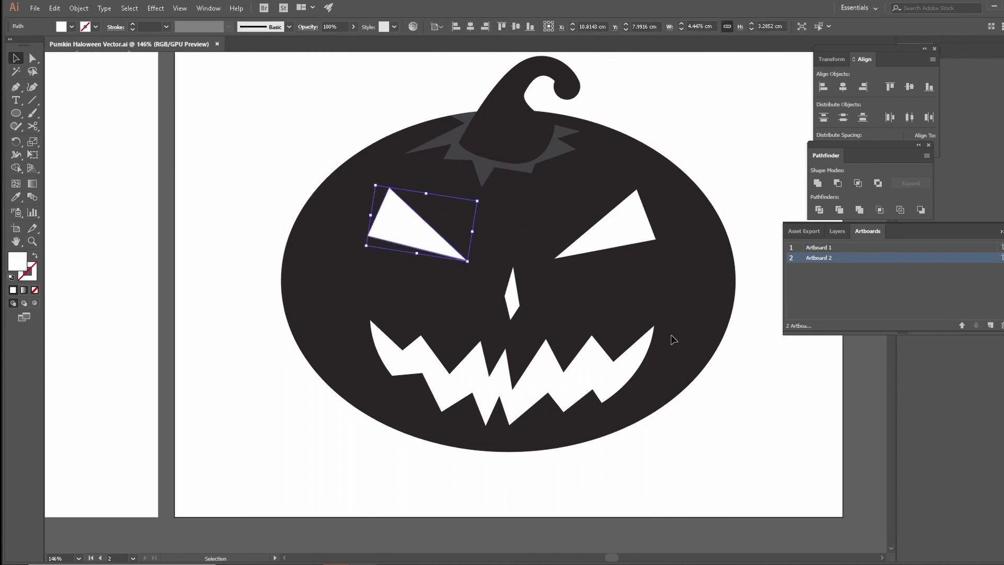
pyautogui.moveTo(256, 187); pyautogui.dragTo(725, 408)
pyautogui.hotkey('ctrl', 'a')
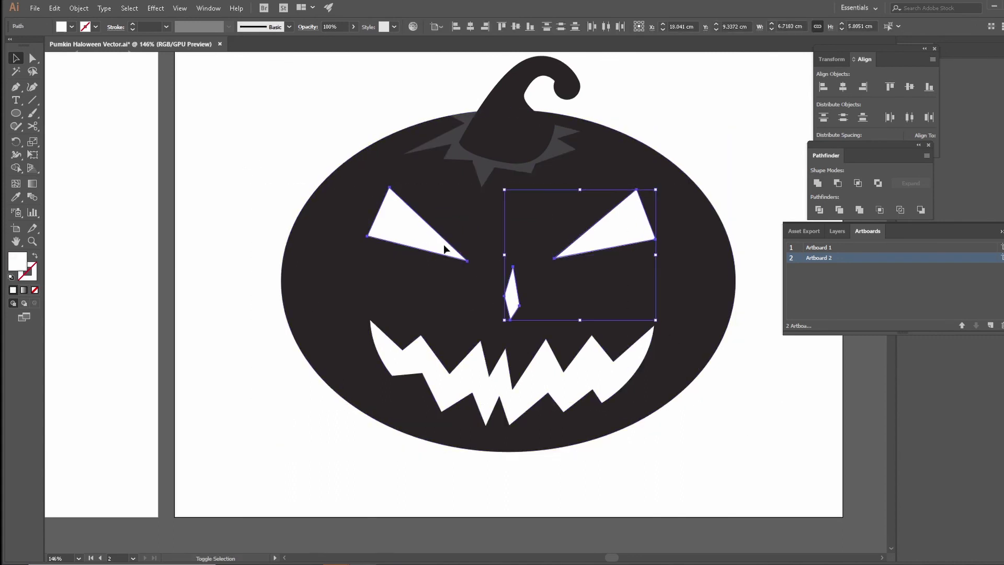
pyautogui.hotkey('ctrl', '8')
pyautogui.press('ctrl')
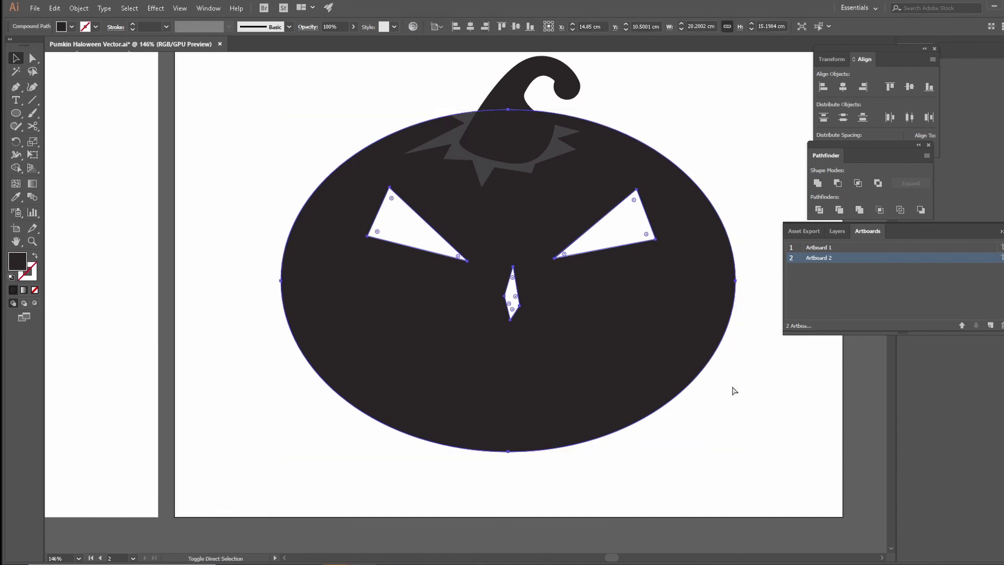
pyautogui.click(705, 125)
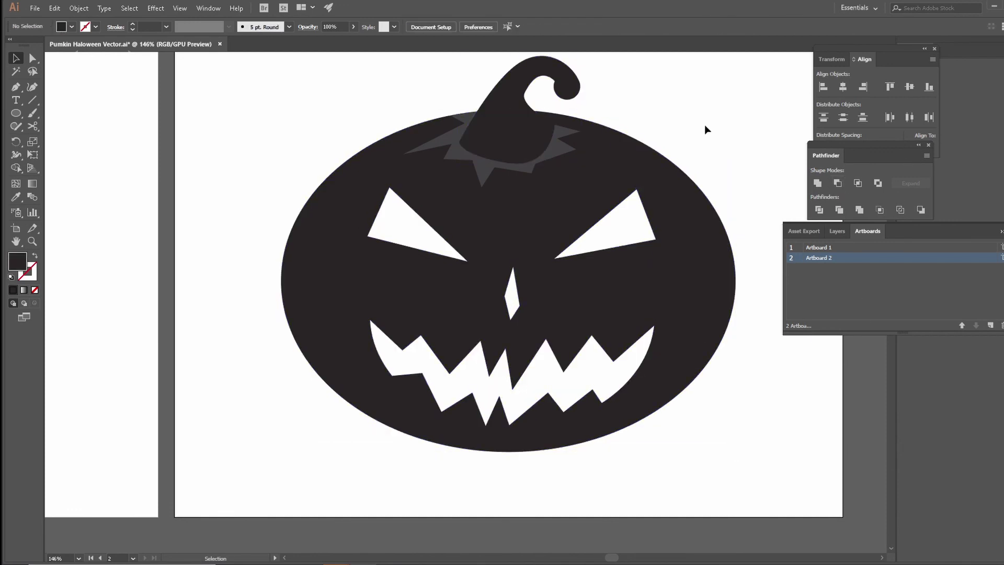
# - Move the collar's left spike point with Direct Selection
pyautogui.click(470, 134)
pyautogui.press('a')
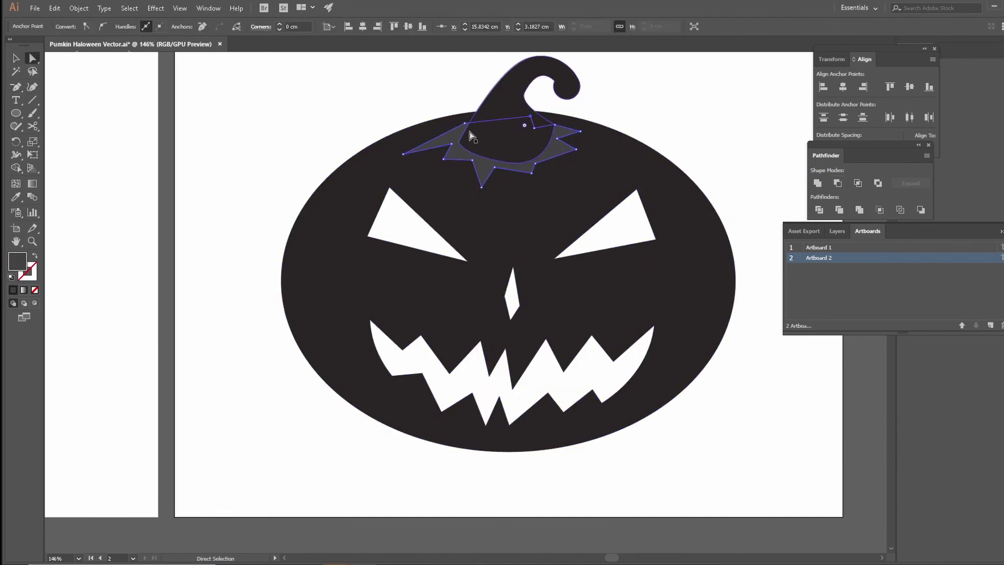
pyautogui.moveTo(402, 154); pyautogui.dragTo(438, 137)
pyautogui.click(748, 136)
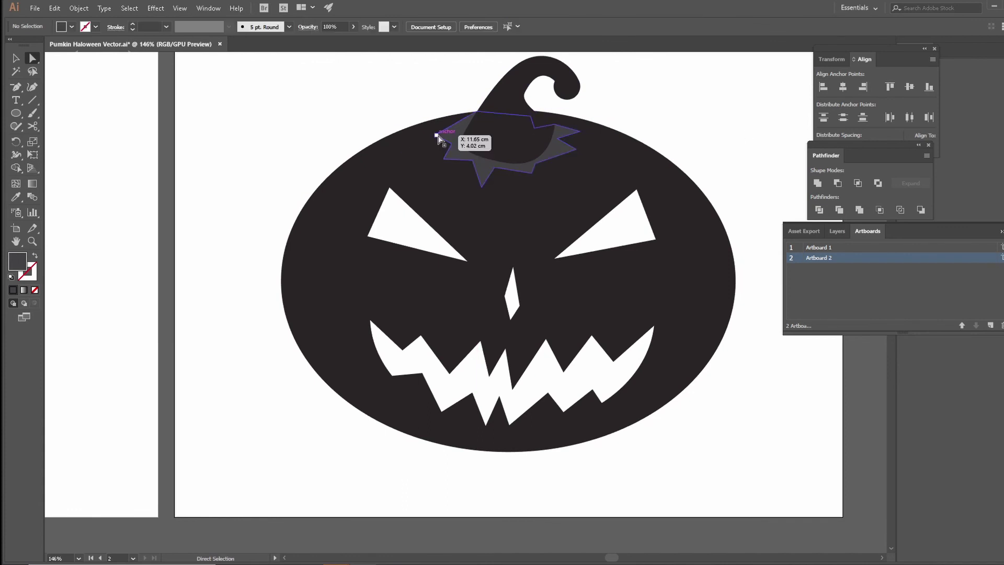
pyautogui.click(708, 139)
# - Zoom and pan to centre the finished jack-o'-lantern in view
pyautogui.hotkey('ctrl', '1')
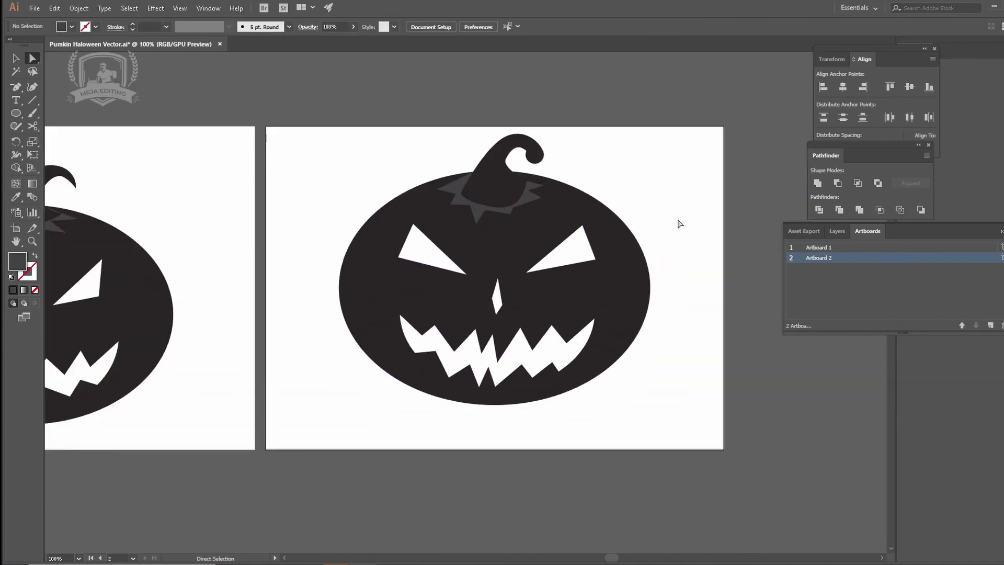
pyautogui.hotkey('ctrl', '+')
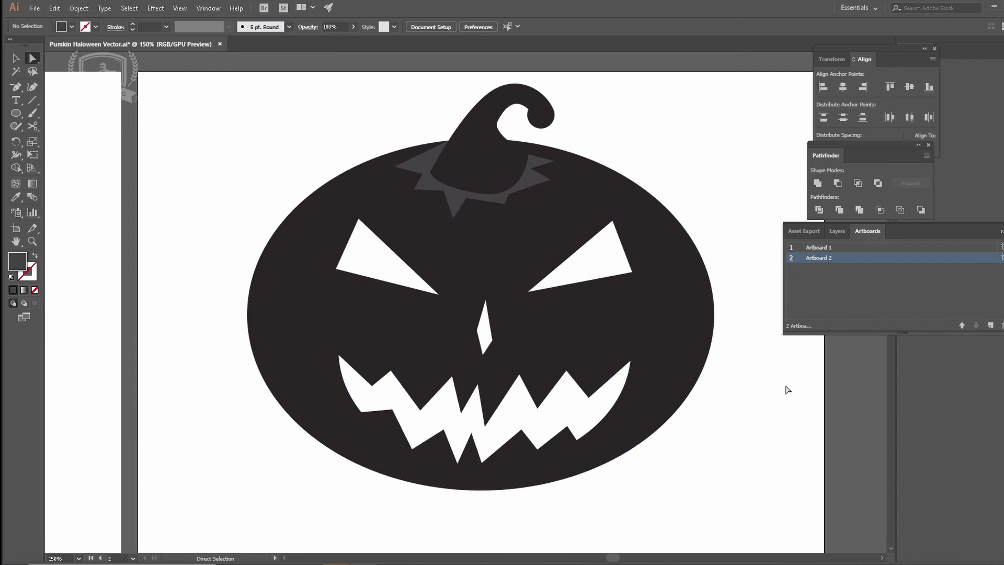
pyautogui.moveTo(761, 432); pyautogui.dragTo(783, 422)
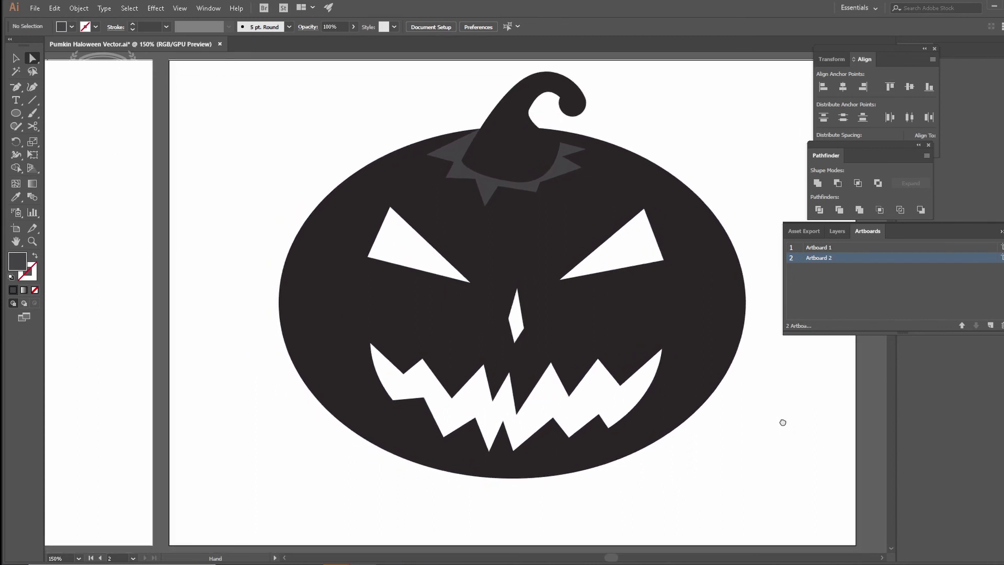